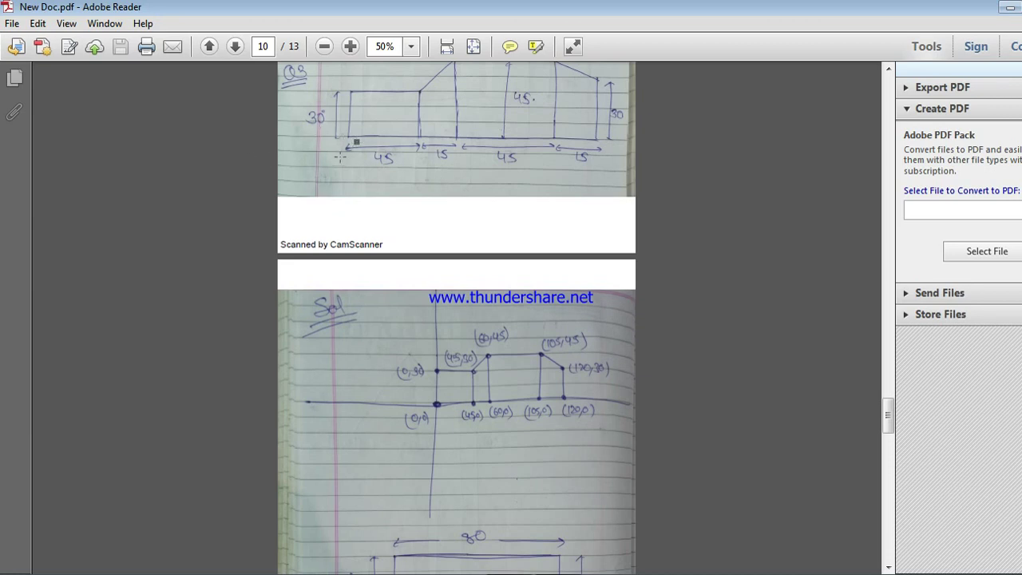
Step: Look over the upper and lower scanned sketches in the PDF notes
click(325, 178)
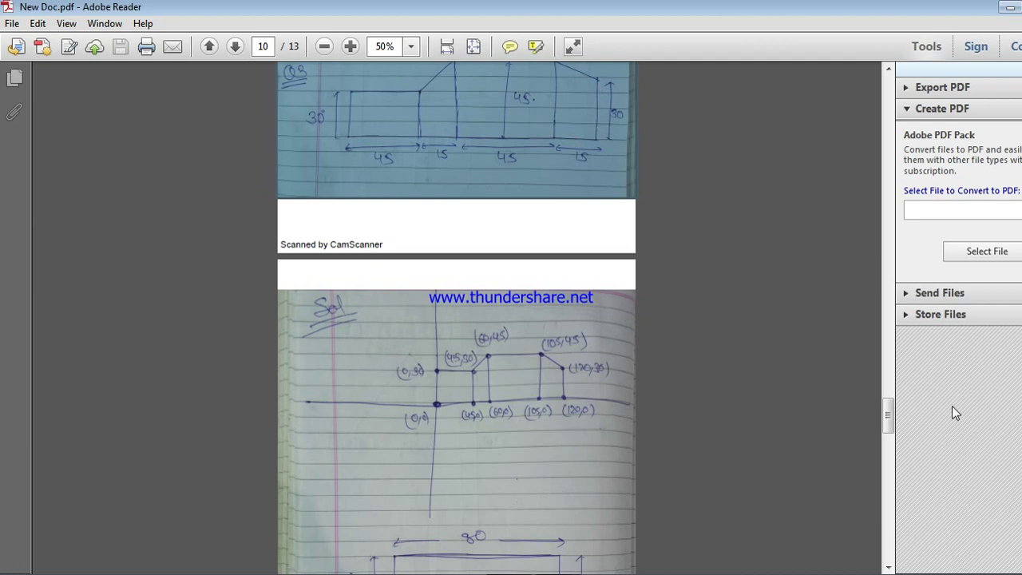
scroll(888, 419, up, 1)
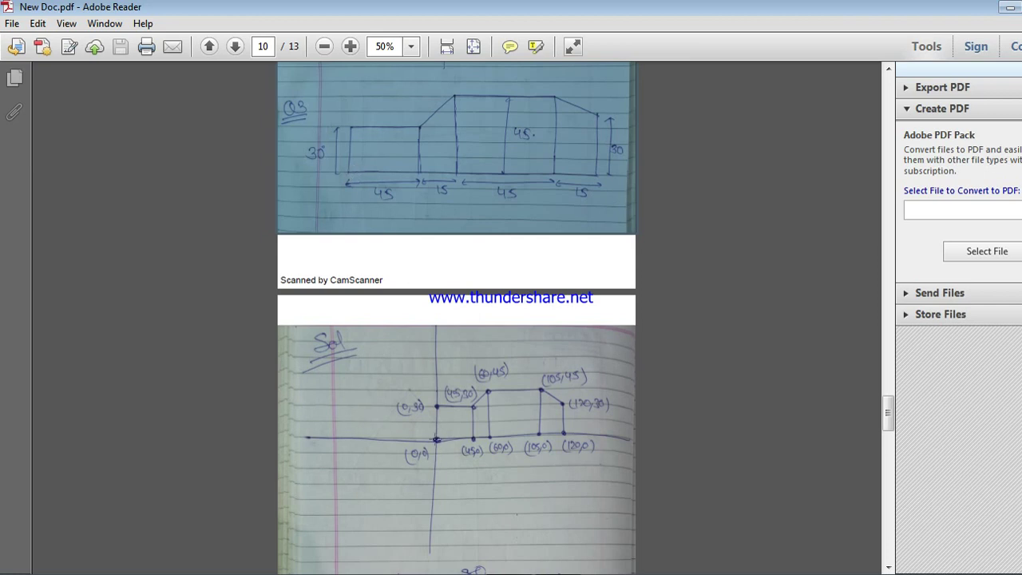
click(449, 459)
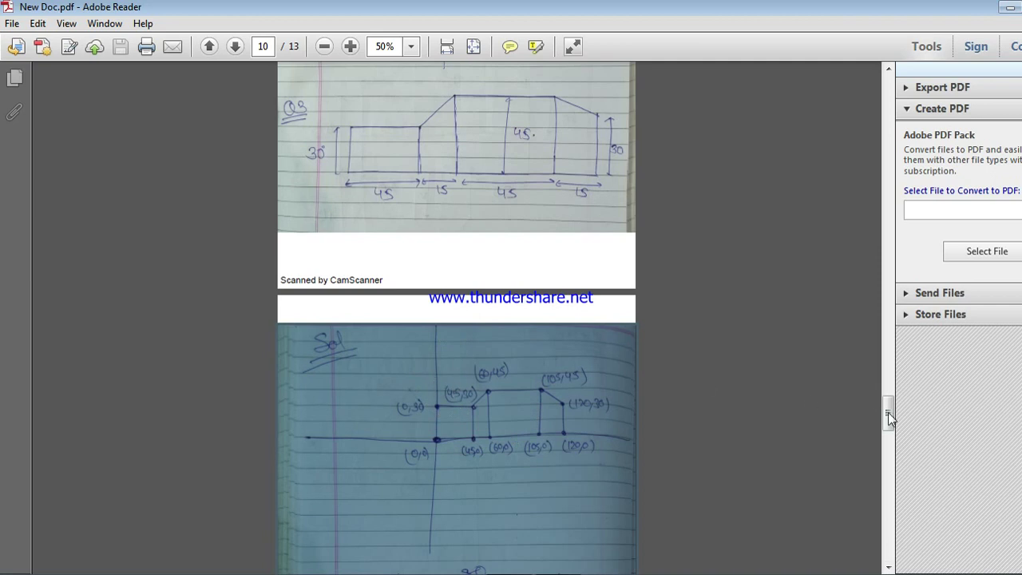
Step: Scroll the PDF to bring the coordinate solution sketch into view
drag(888, 413, 892, 433)
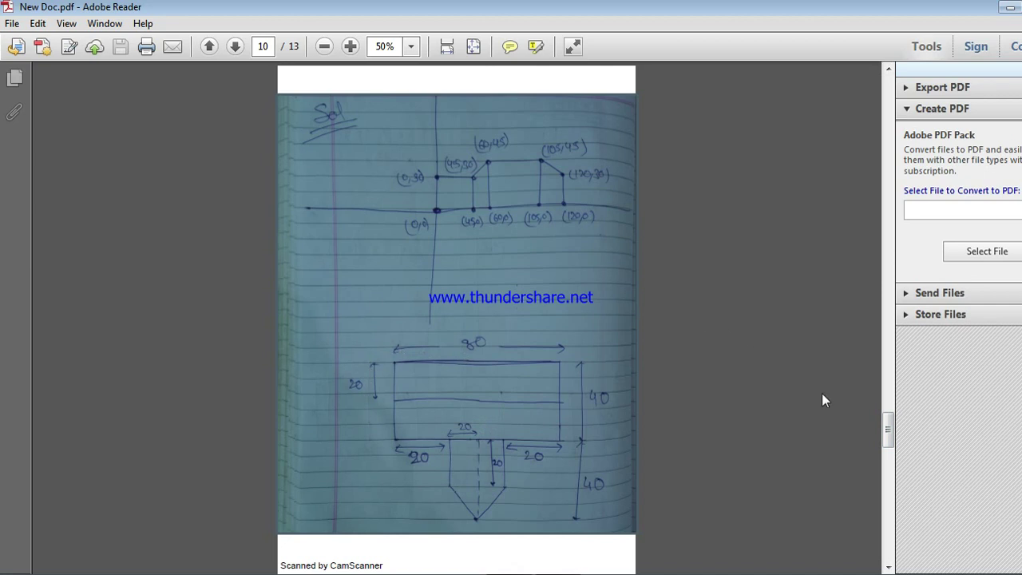
drag(889, 428, 890, 421)
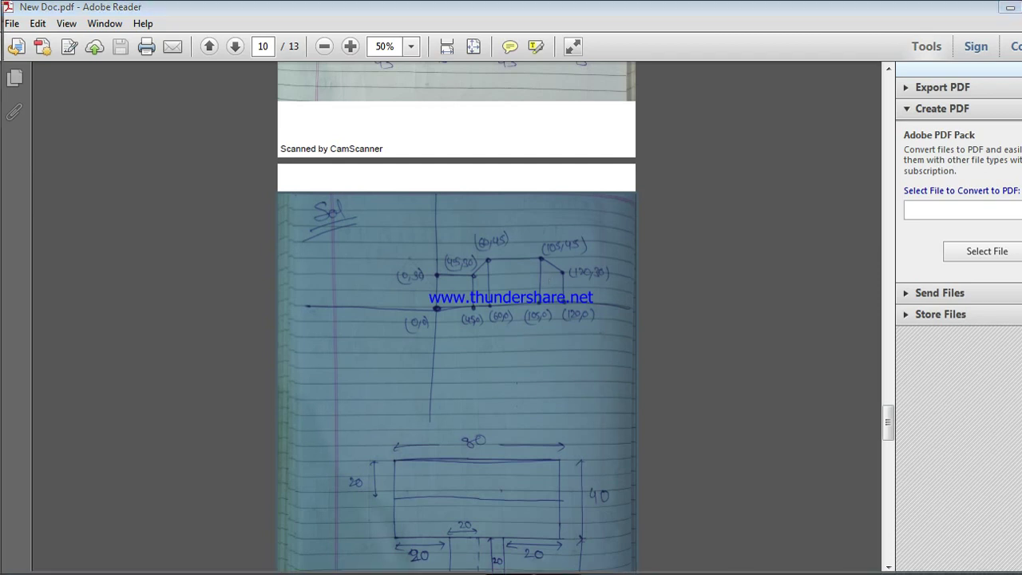
scroll(398, 243, down, 2)
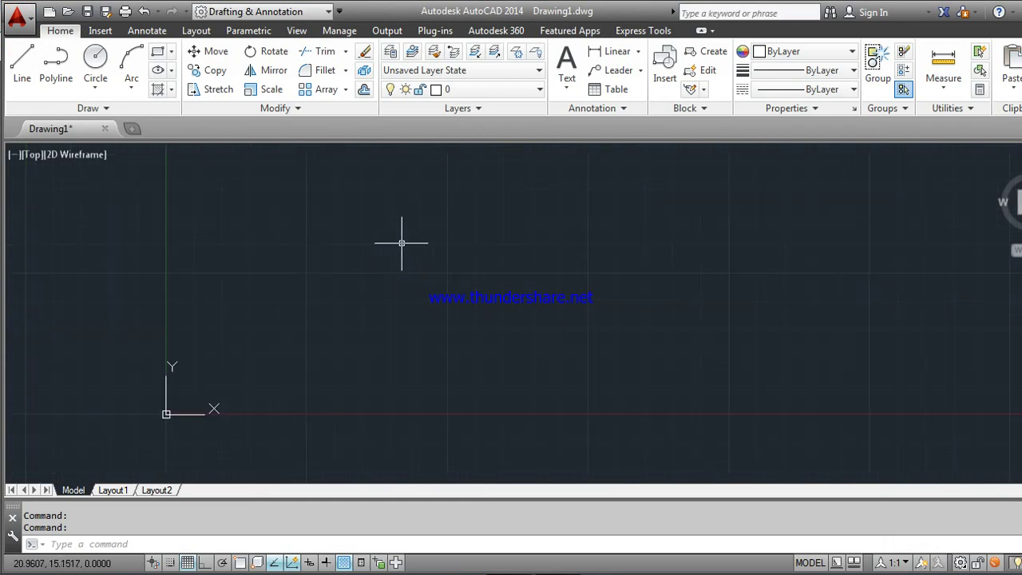
Step: Set the drawing's insertion scale to Centimeters in the UNITS dialog
text(un)
text(its)
key(Return)
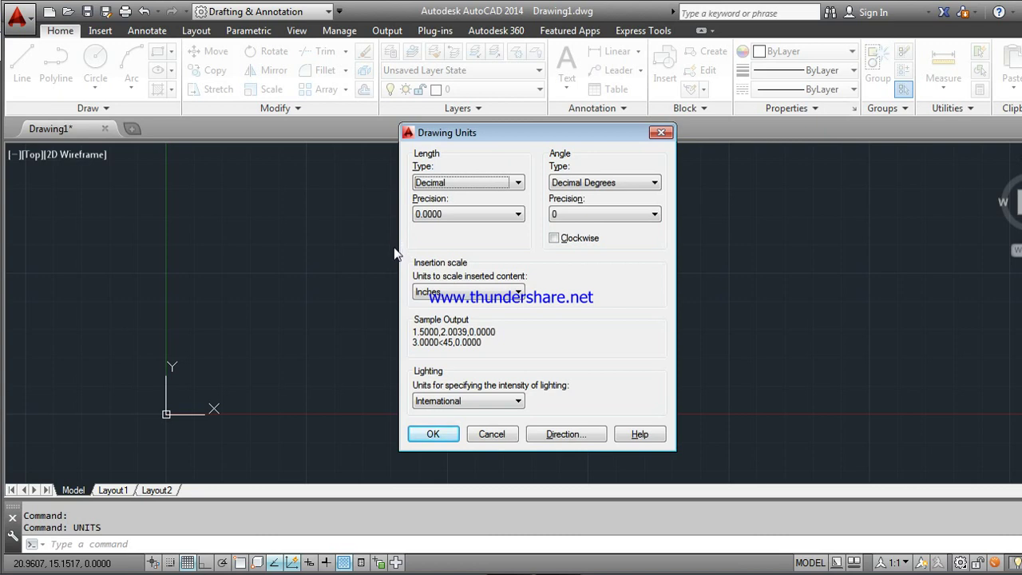
click(501, 292)
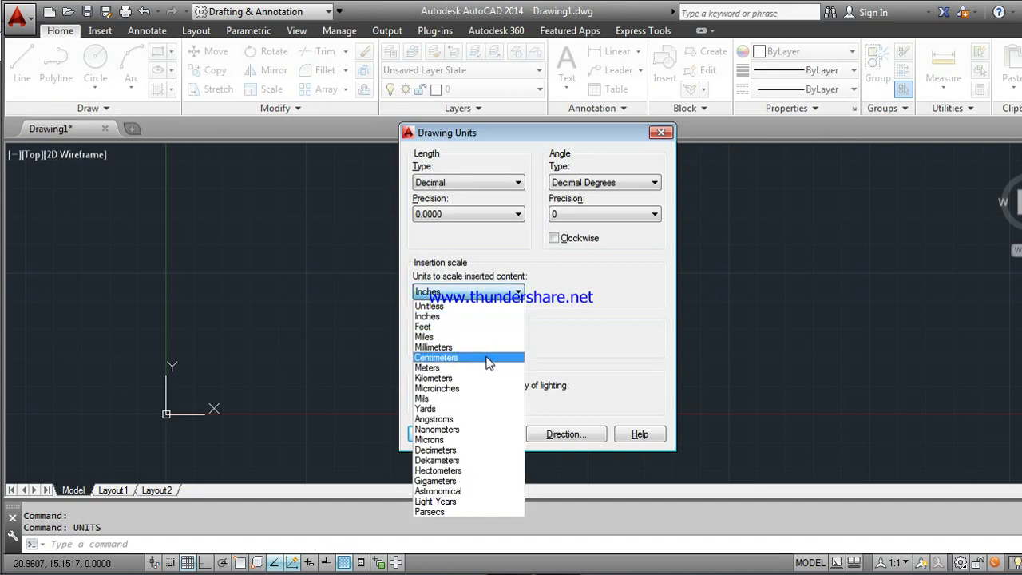
click(489, 357)
click(435, 438)
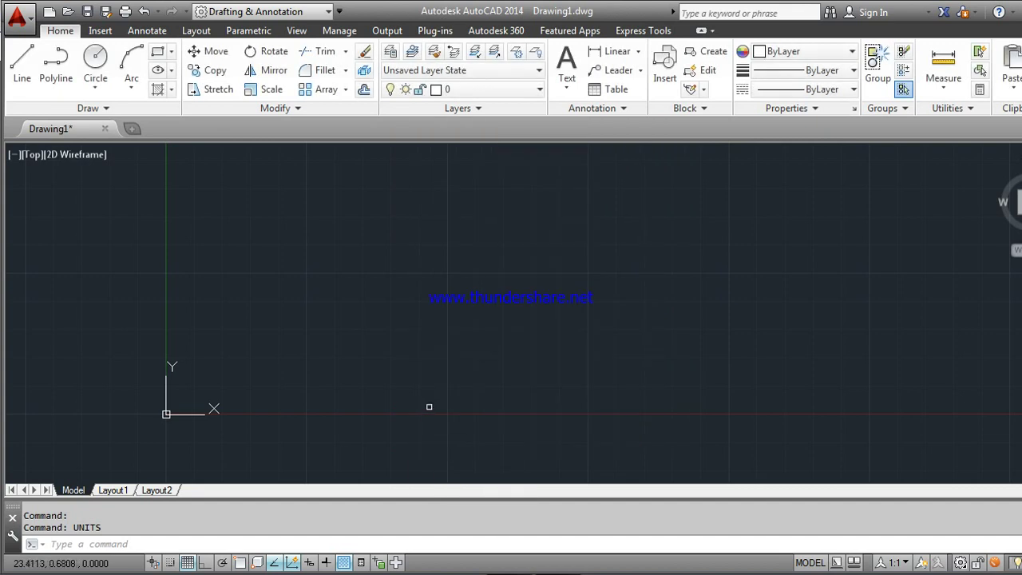
Step: Set the drawing limits to 0,0 and 120,45, checking the notes for the size
text(LIM)
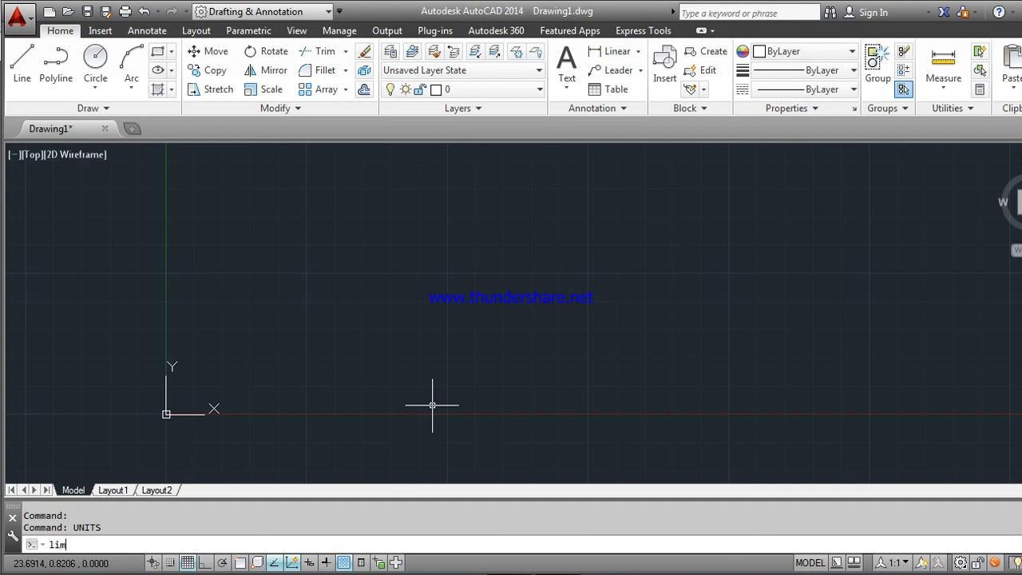
text(ITS)
key(Return)
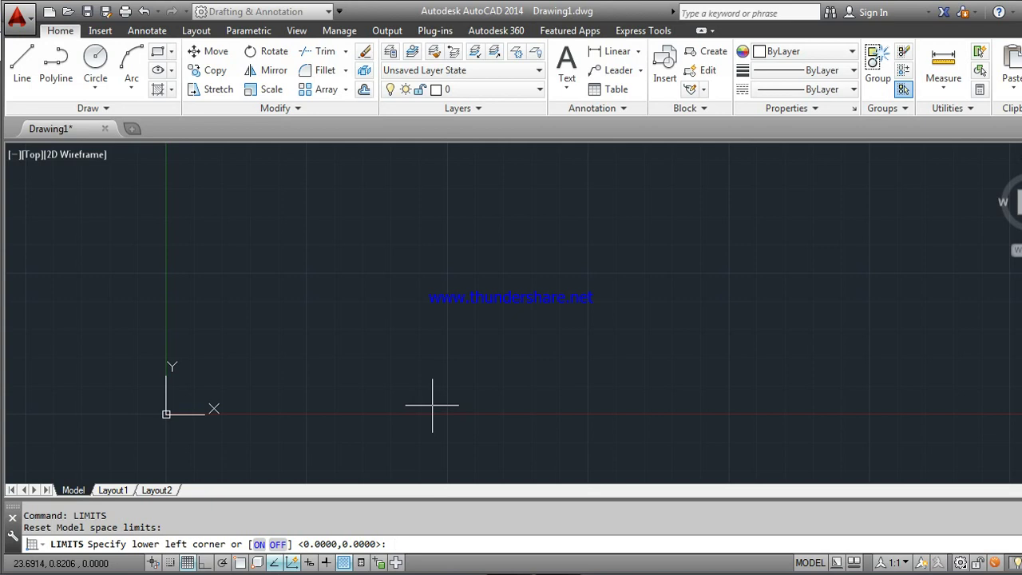
key(Return)
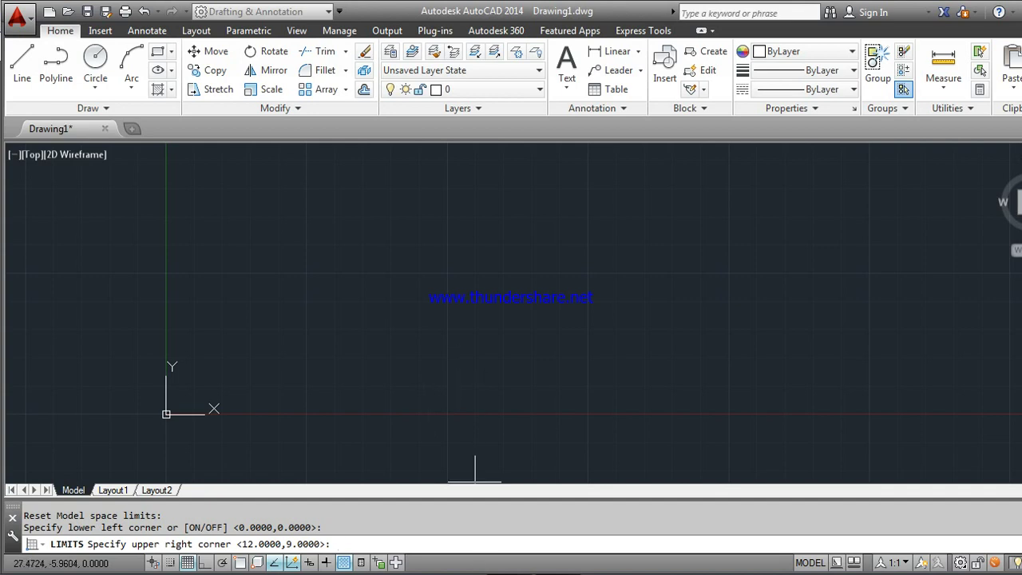
key(alt+Tab)
text(120,45)
key(Return)
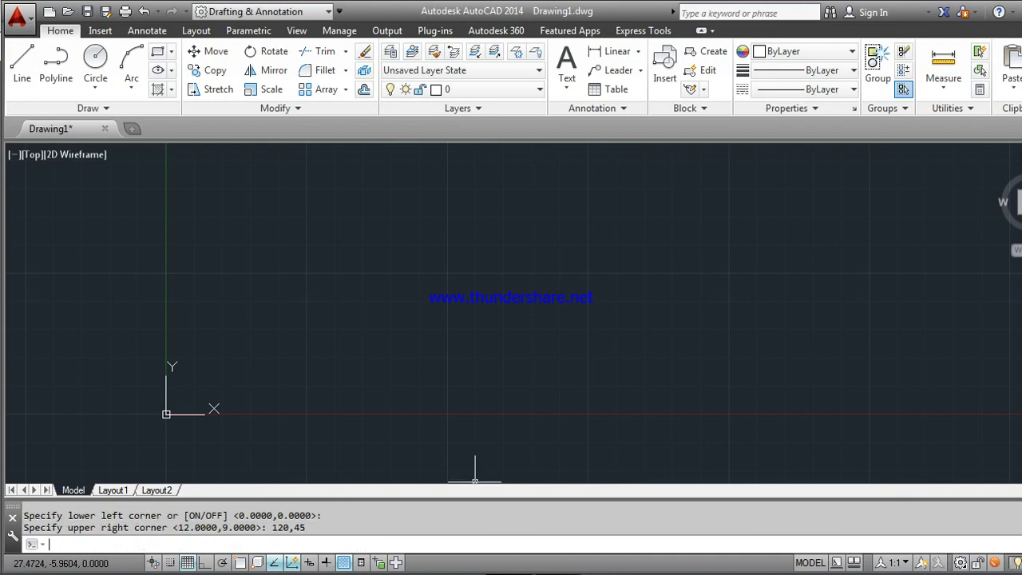
Step: Zoom All to the 120,45 limits, then zoom out slightly
text(z)
key(Return)
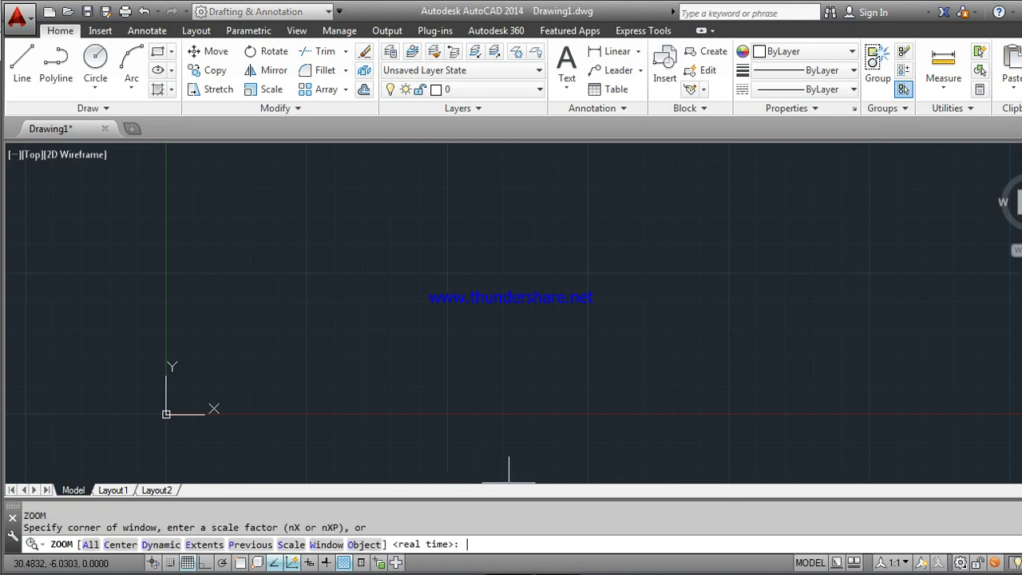
text(a)
key(Return)
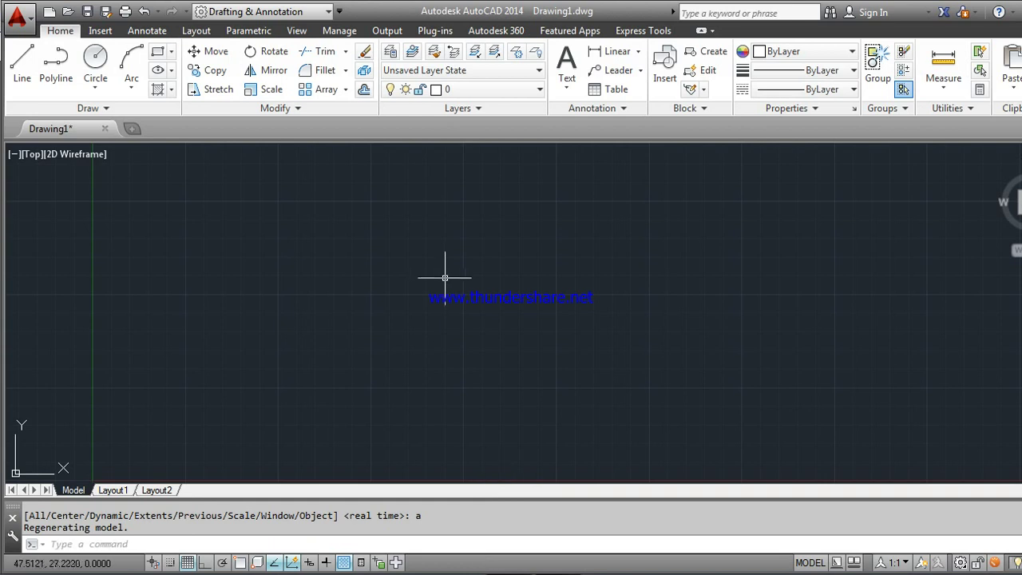
scroll(445, 280, down, 2)
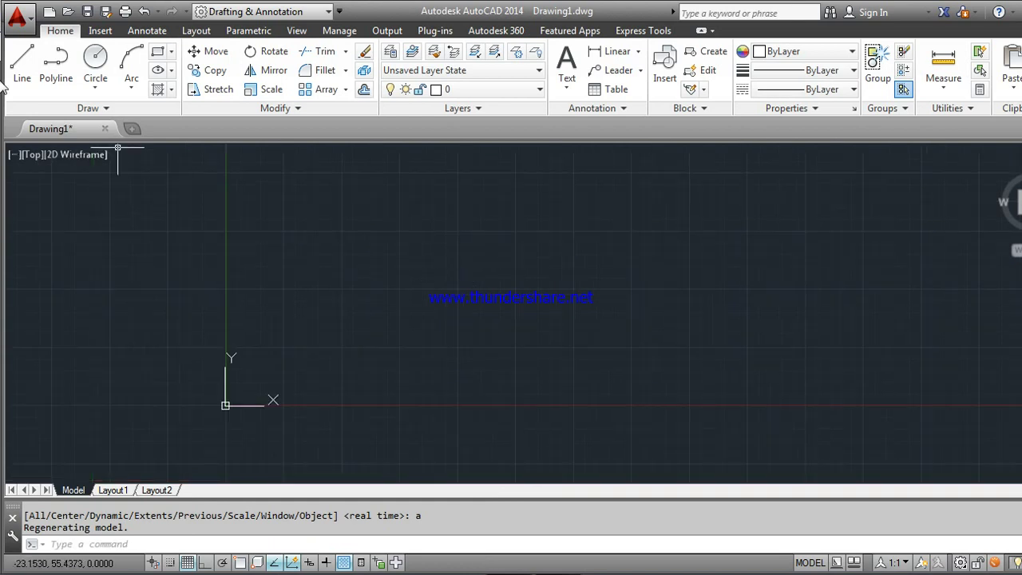
Step: Start a line at the origin 0,0 and draw the first base segment to 45,0
text(1)
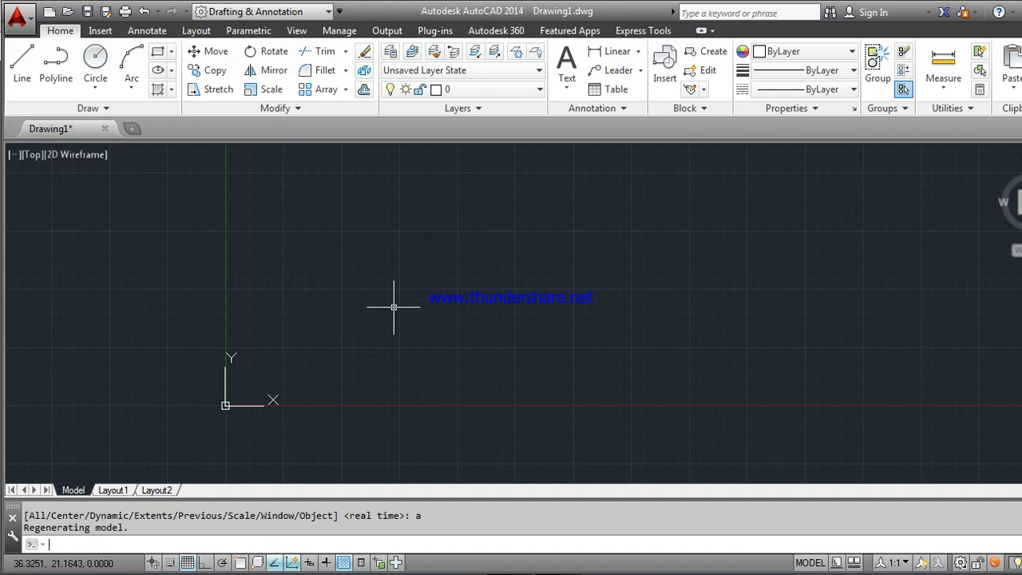
text(L)
key(Return)
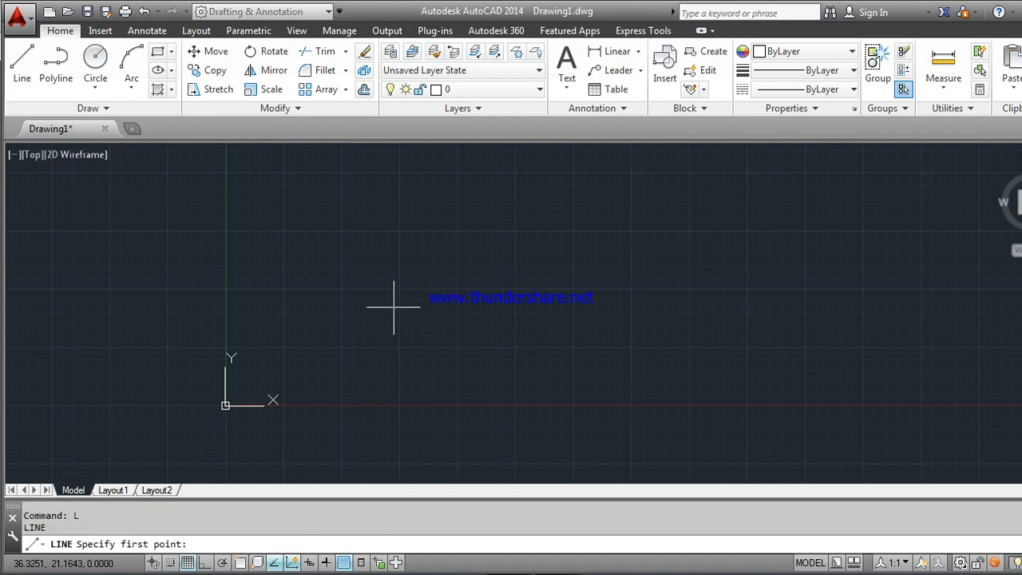
text(0,)
text(0)
key(Return)
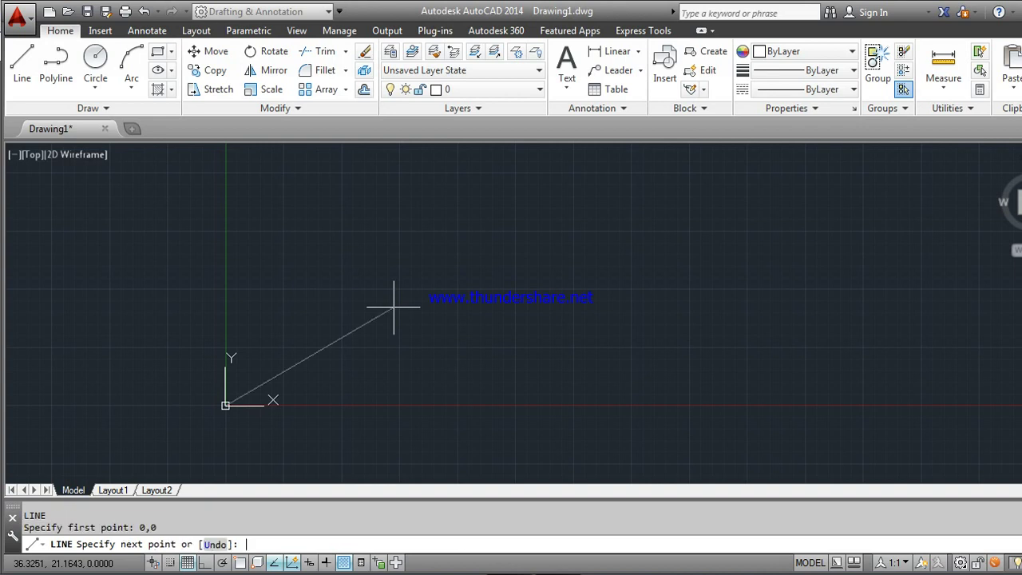
key(alt+Tab)
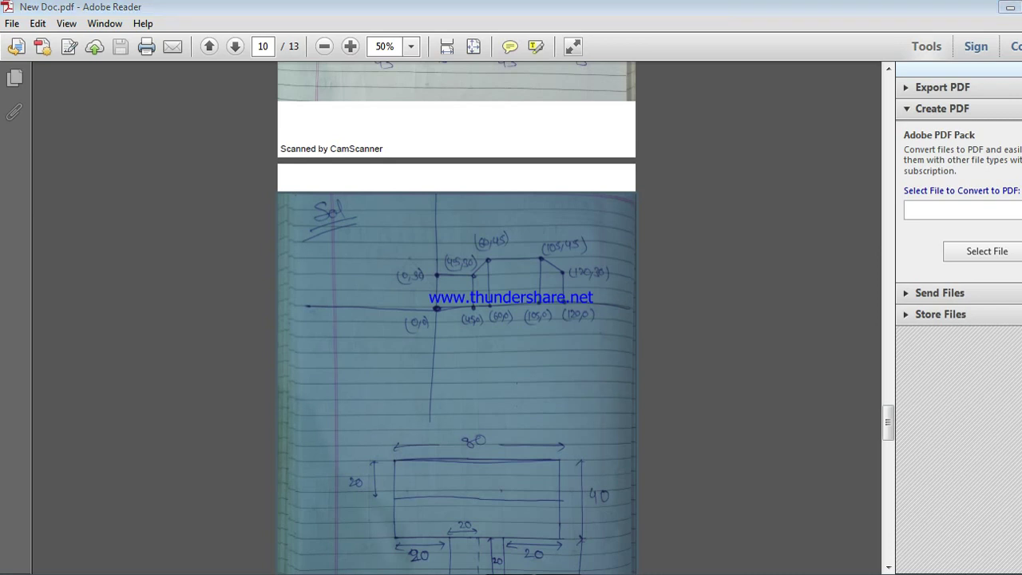
key(alt+Tab)
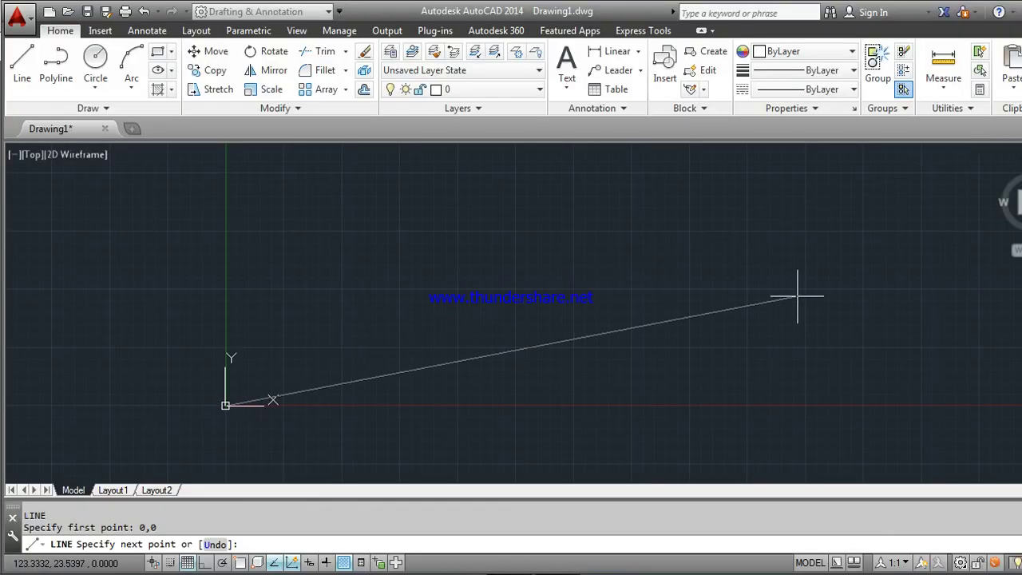
text(45,0)
key(Return)
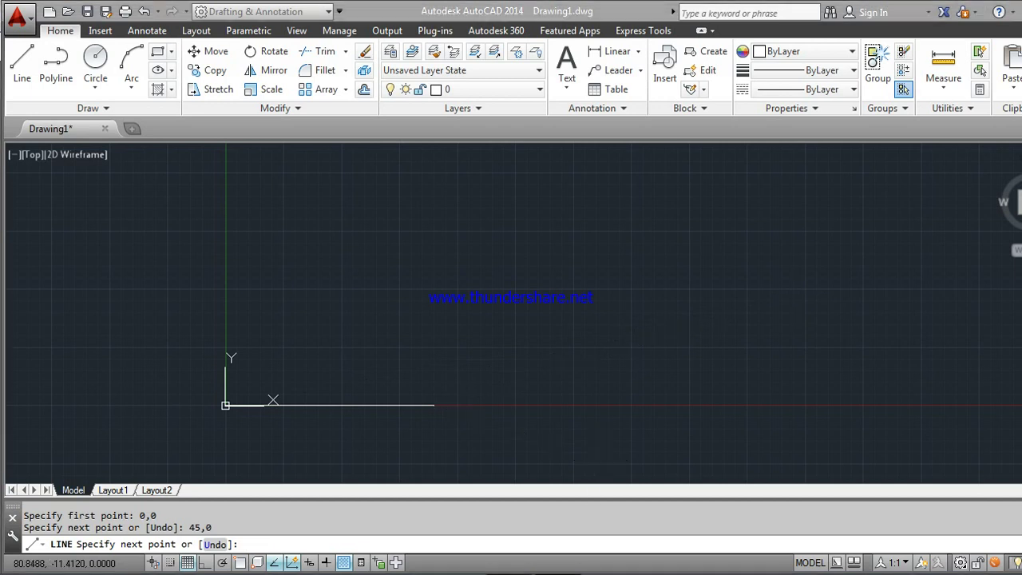
Step: Continue the base through 60,0 and 105,0 to 120,0, checking the notes
key(alt+Tab)
key(alt+Tab)
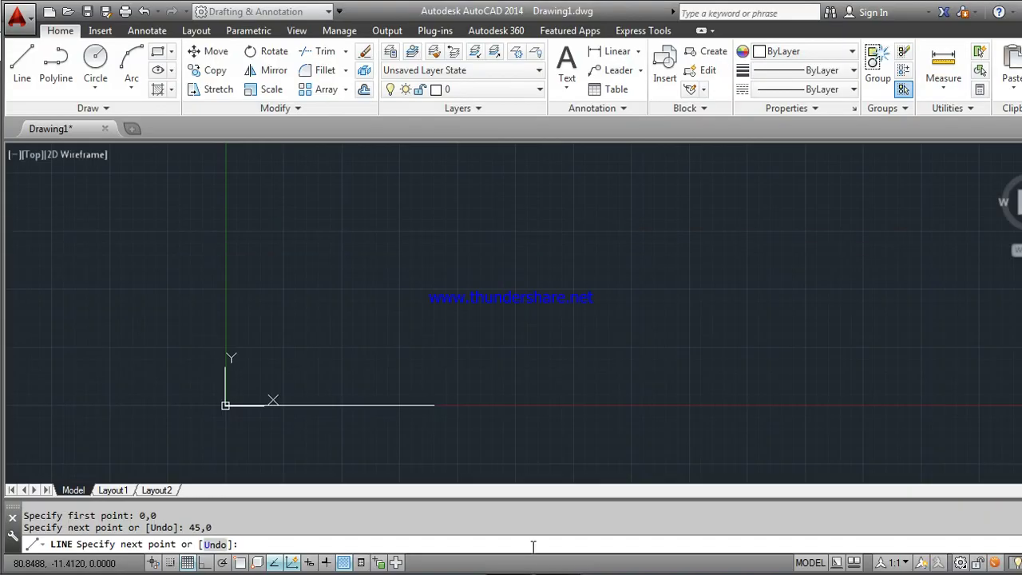
text(60,)
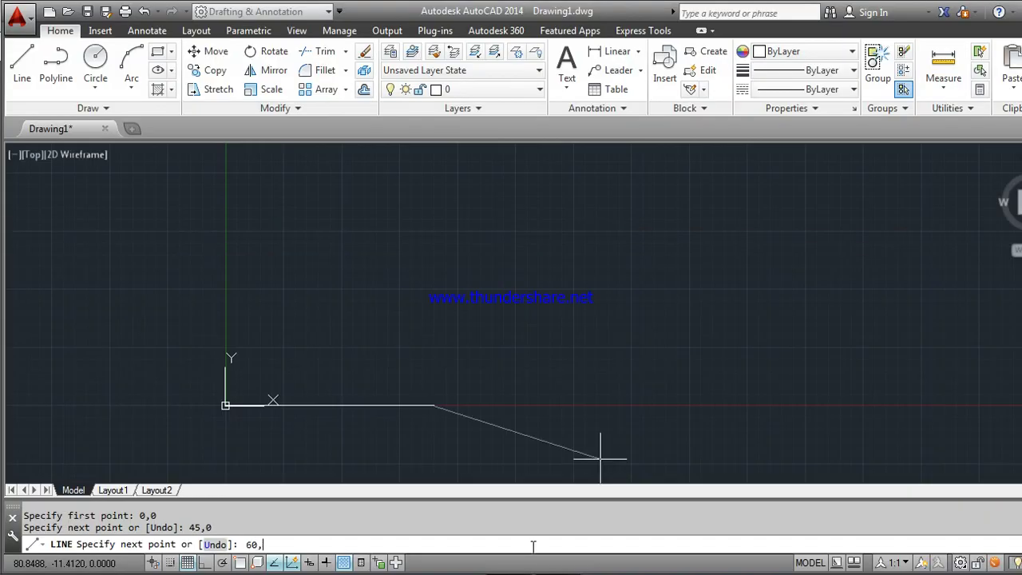
text(0)
key(Return)
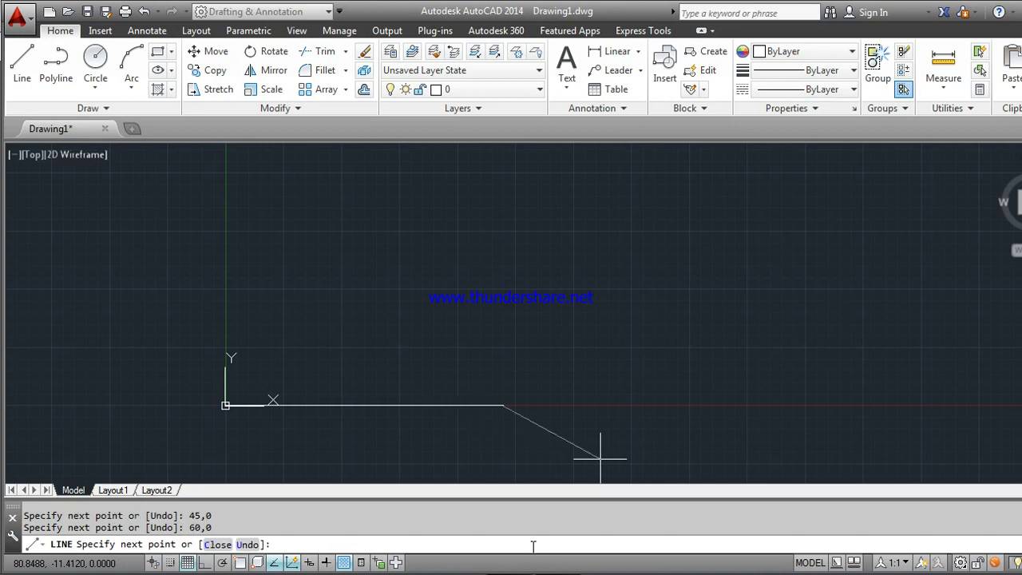
key(alt+Tab)
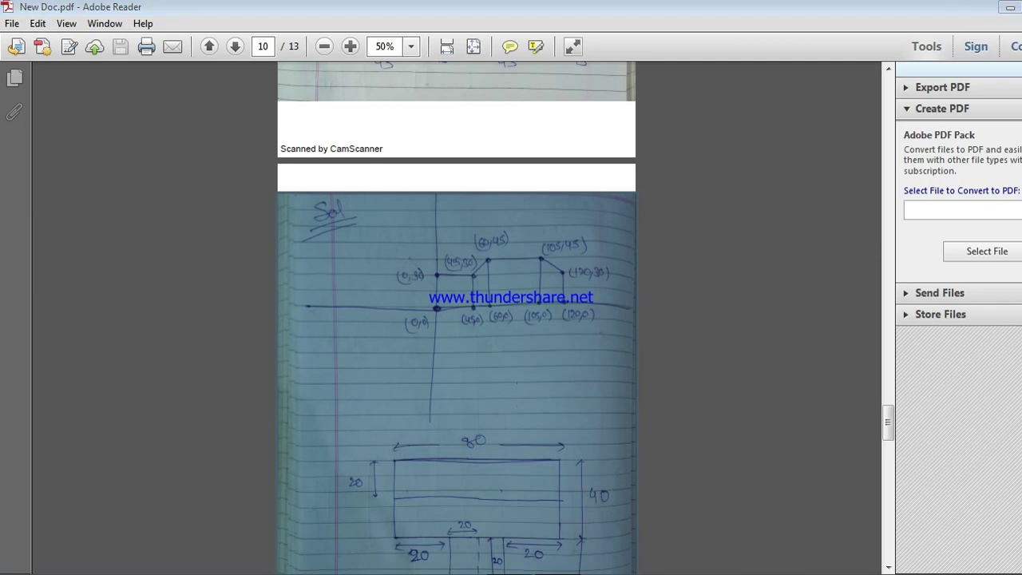
key(alt+Tab)
text(10)
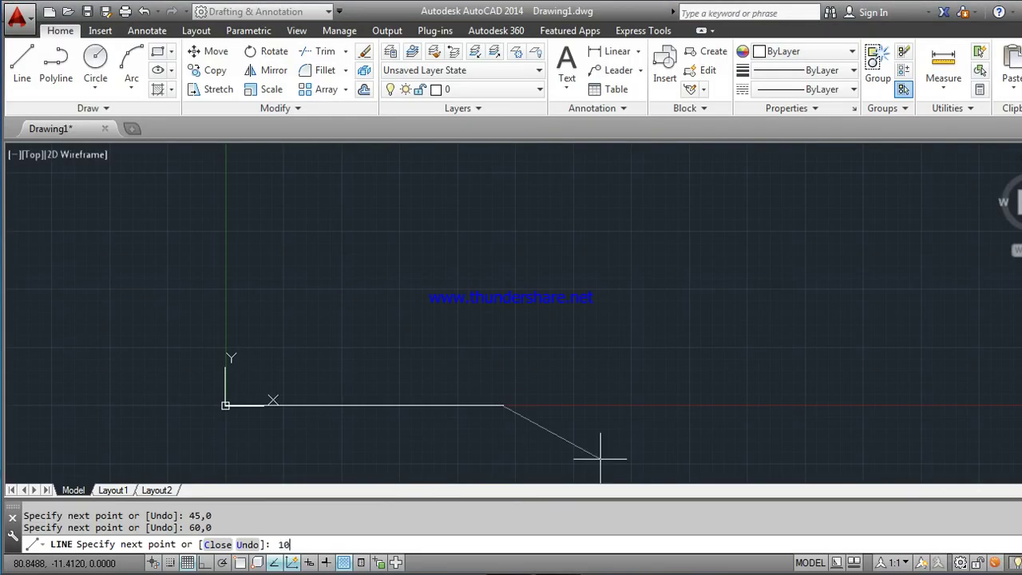
text(5,0)
key(Return)
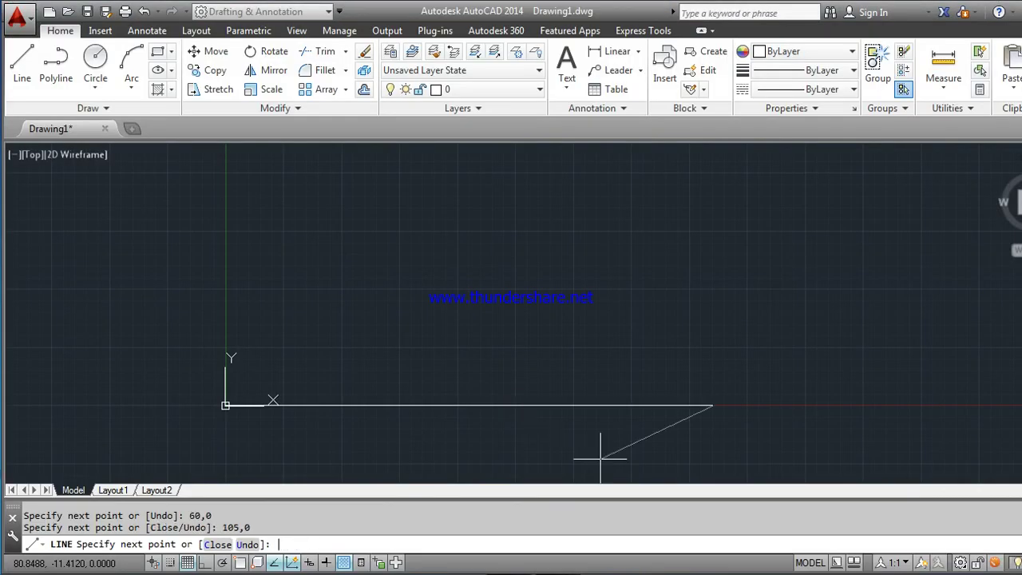
key(alt+Tab)
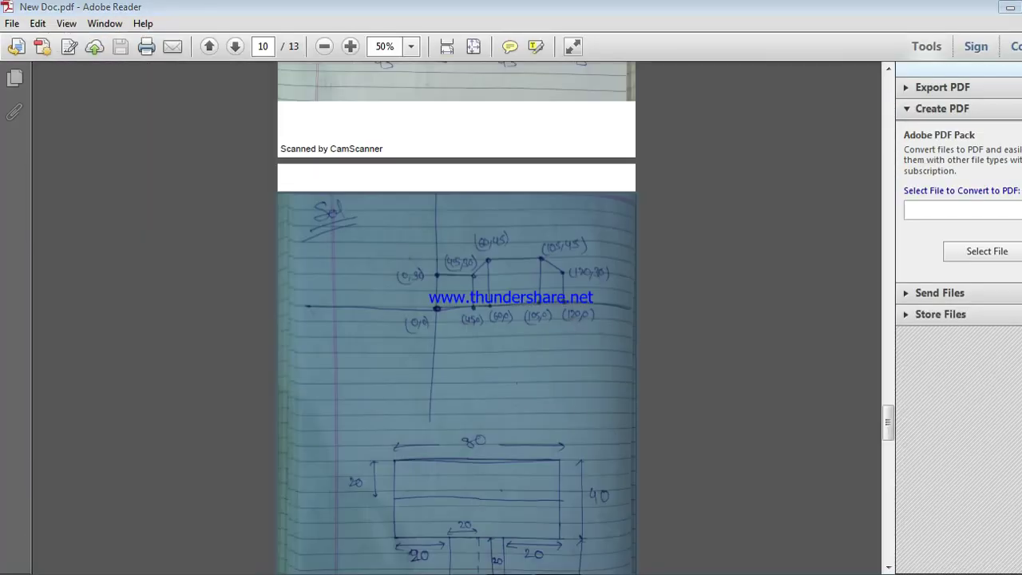
key(alt+Tab)
text(120)
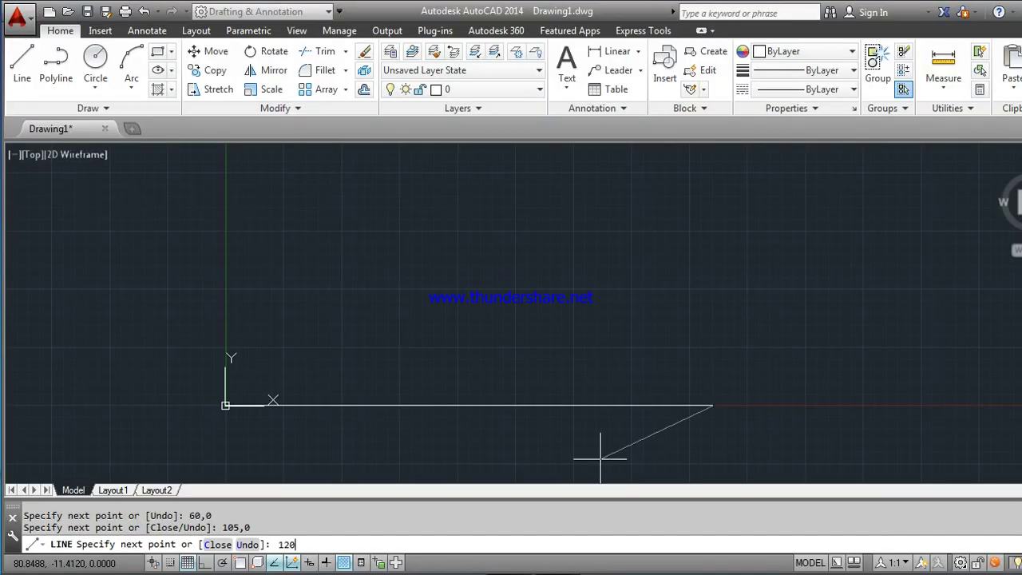
text(,0)
key(Return)
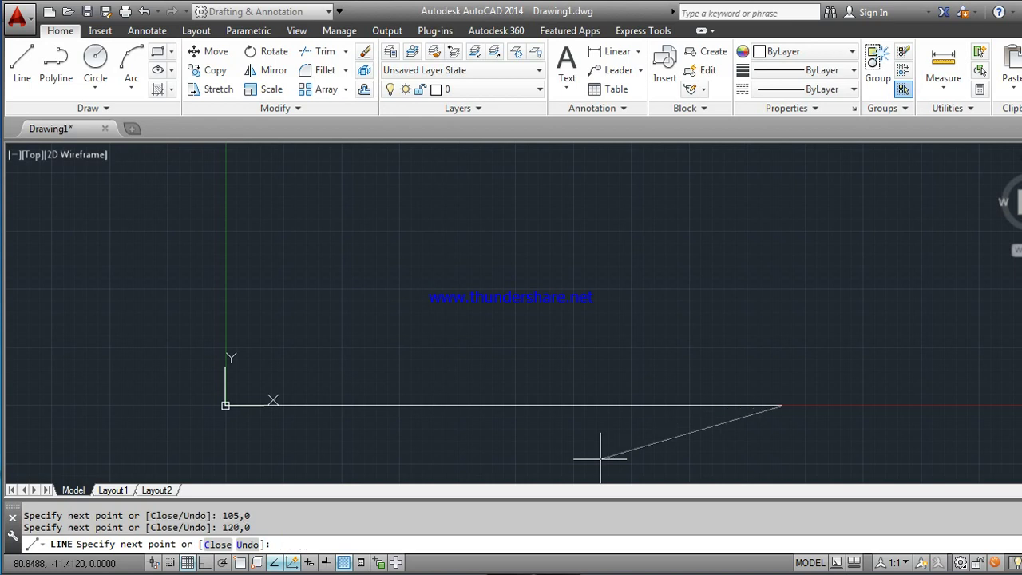
Step: Add the right side and chamfered top through 120,30, 105,45 and 60,45
key(alt+Tab)
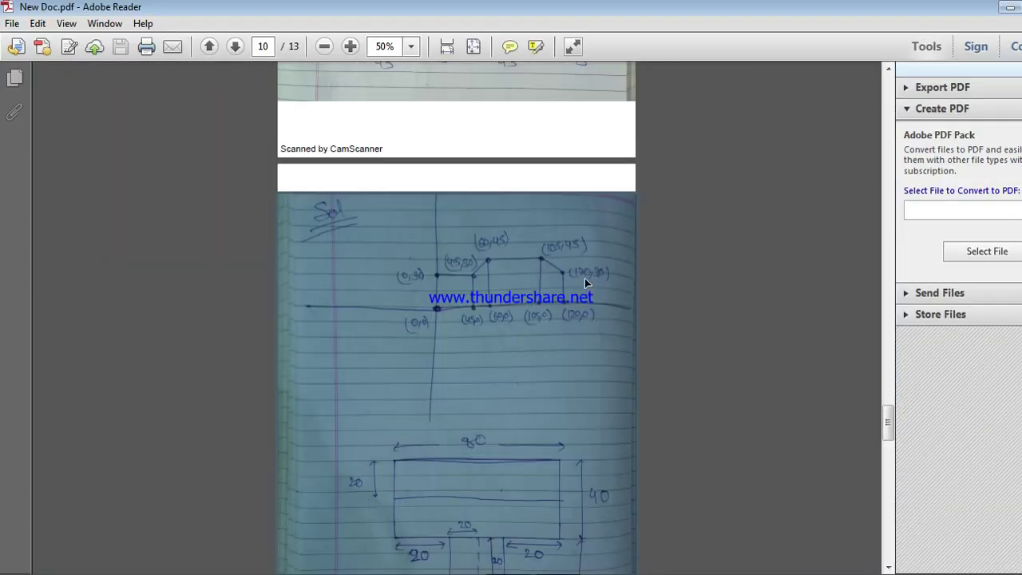
key(alt+Tab)
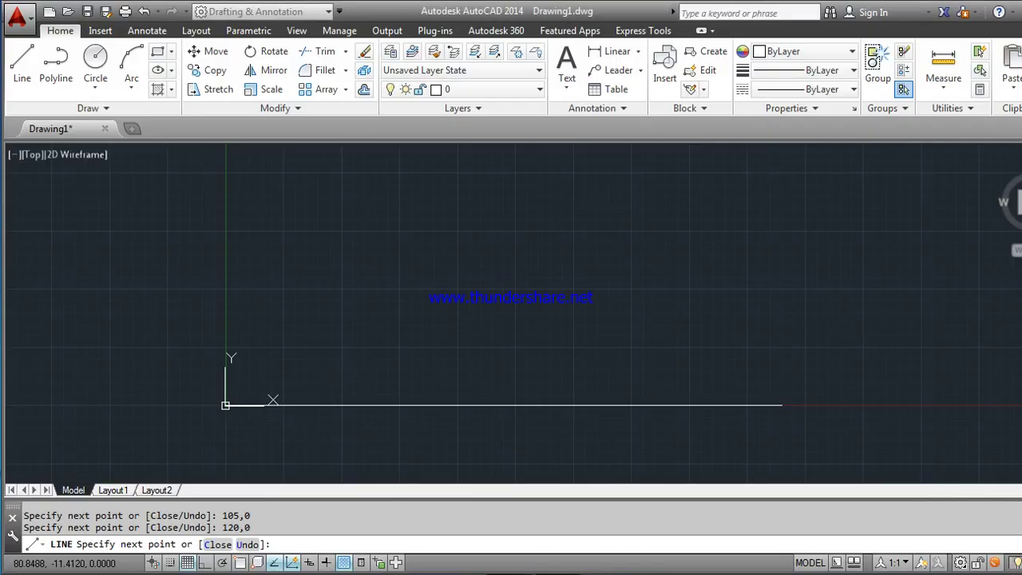
text(120,)
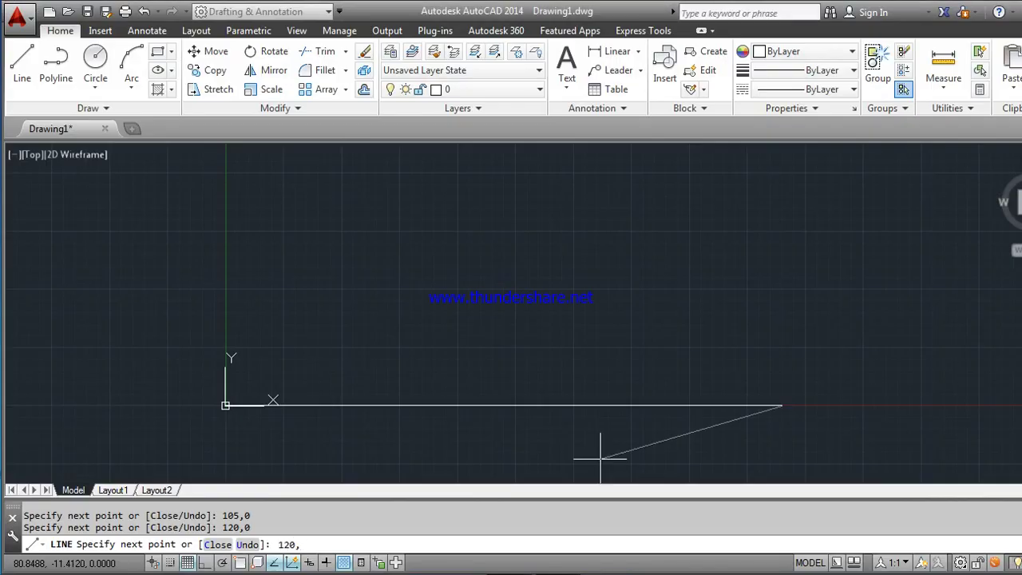
text(30)
key(Return)
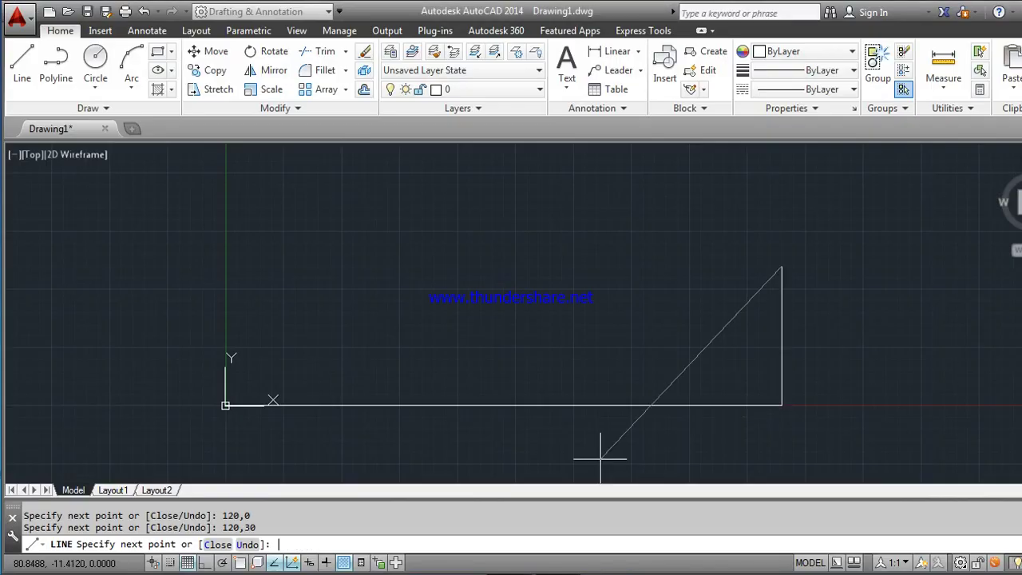
key(alt+Tab)
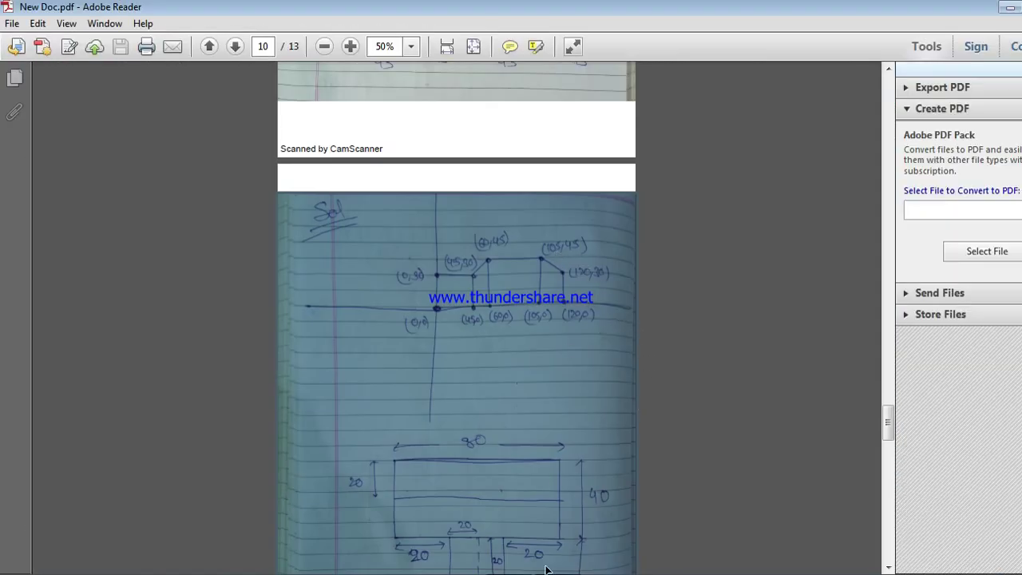
key(alt+Tab)
text(1)
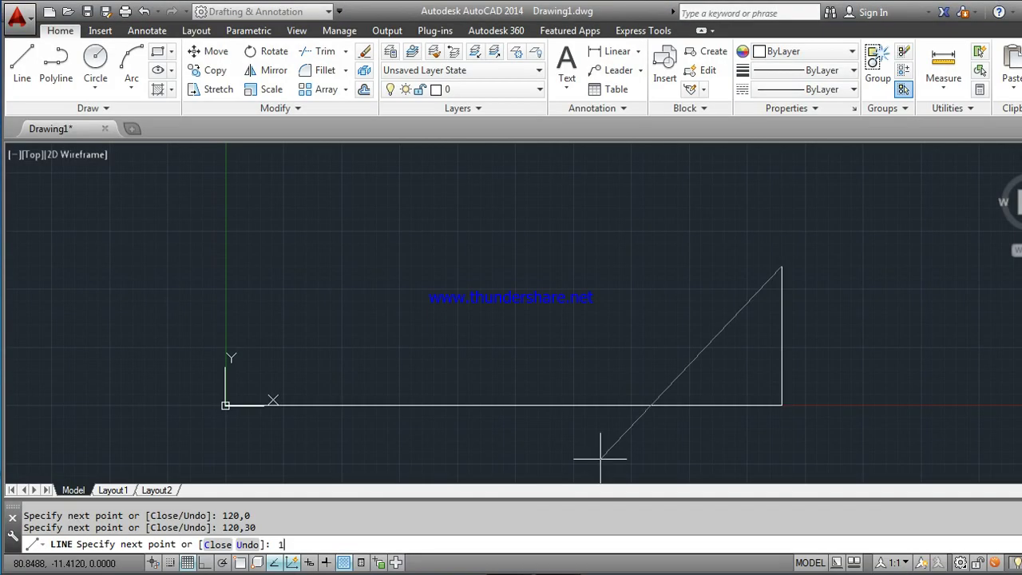
text(05,4)
text(5)
key(Return)
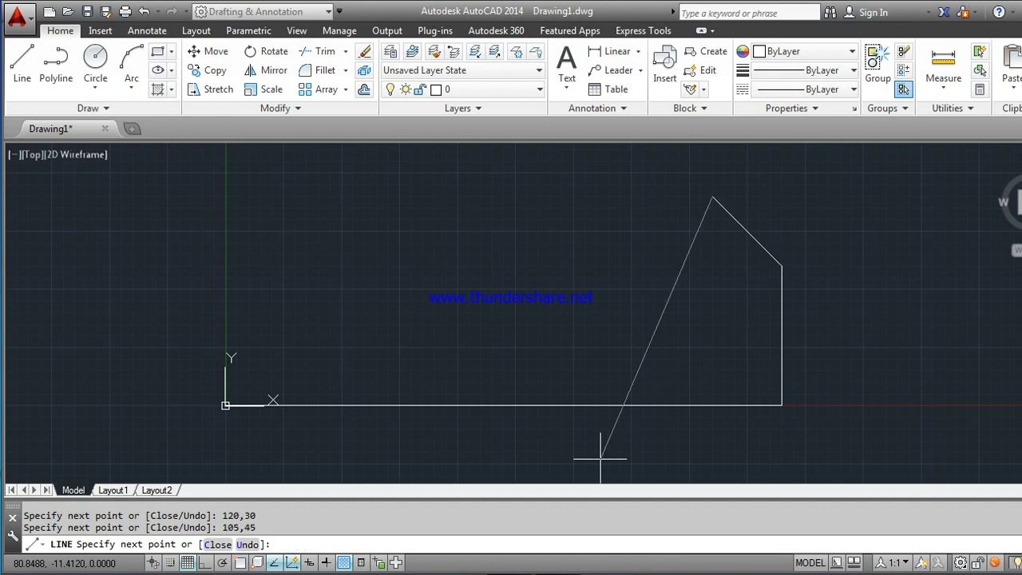
click(598, 568)
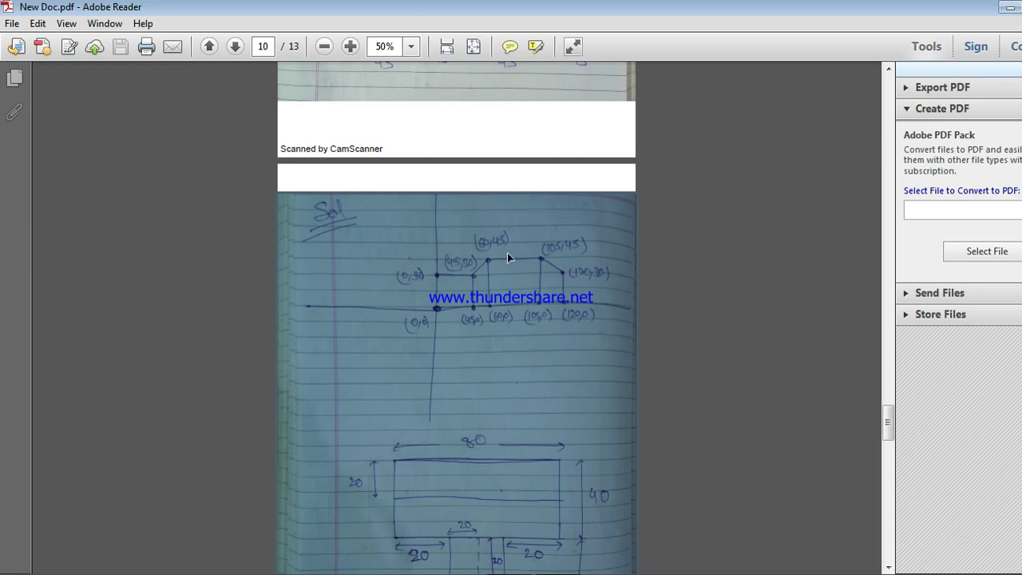
key(alt+Tab)
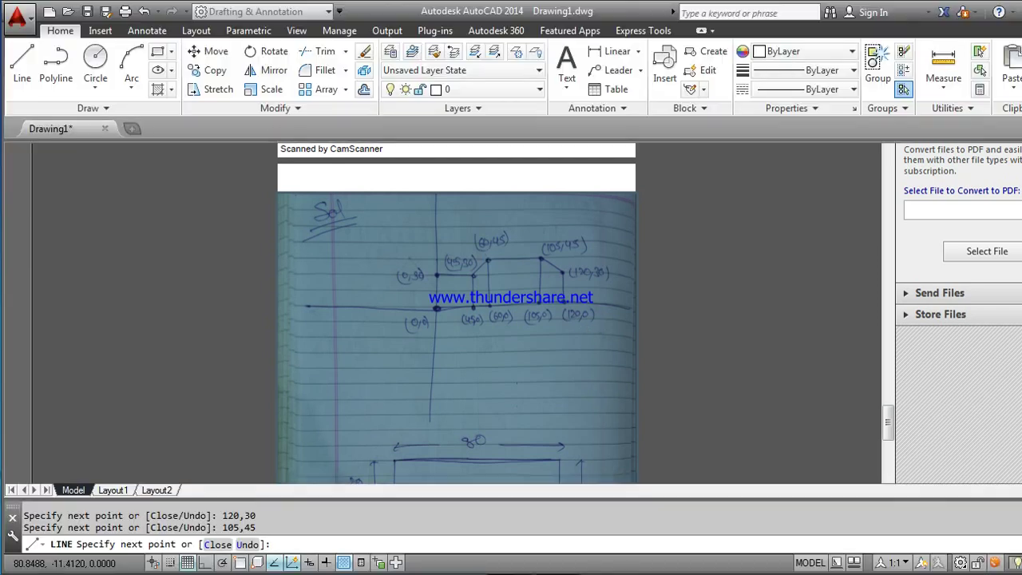
text(6)
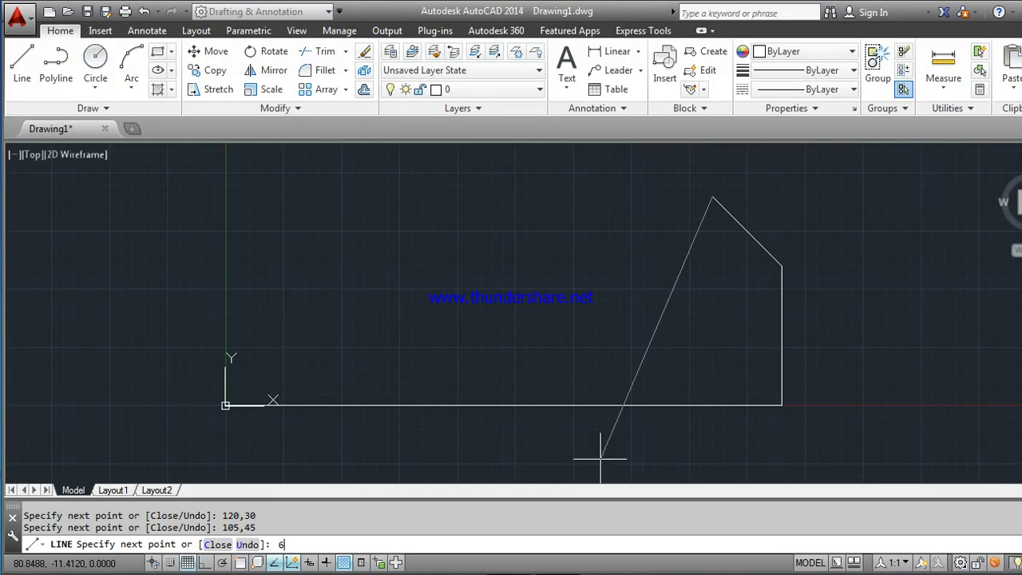
text(0,45)
key(Return)
Step: Finish the outline through 45,30 and 0,30, closing it at 0,0
key(alt+Tab)
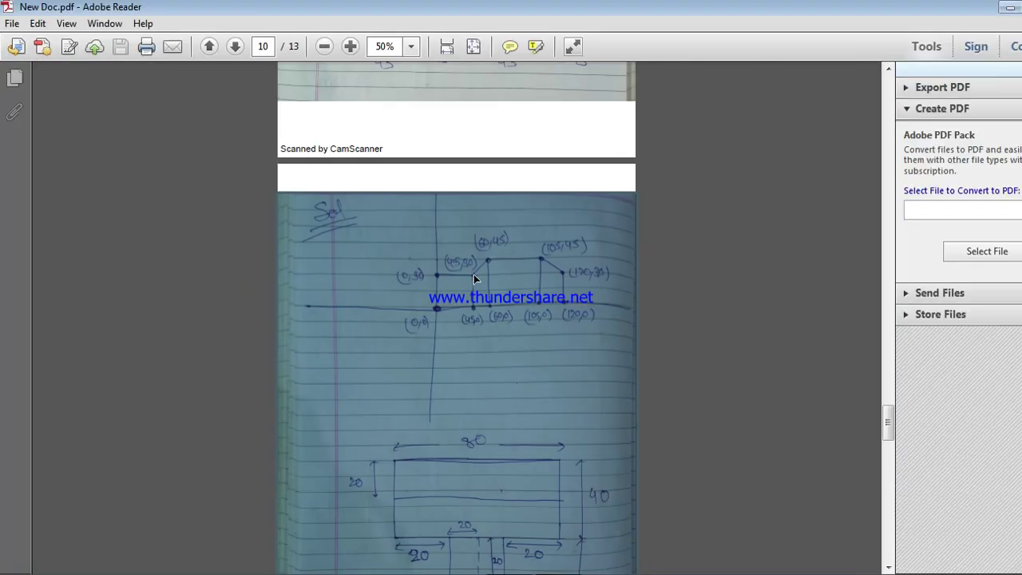
key(alt+Tab)
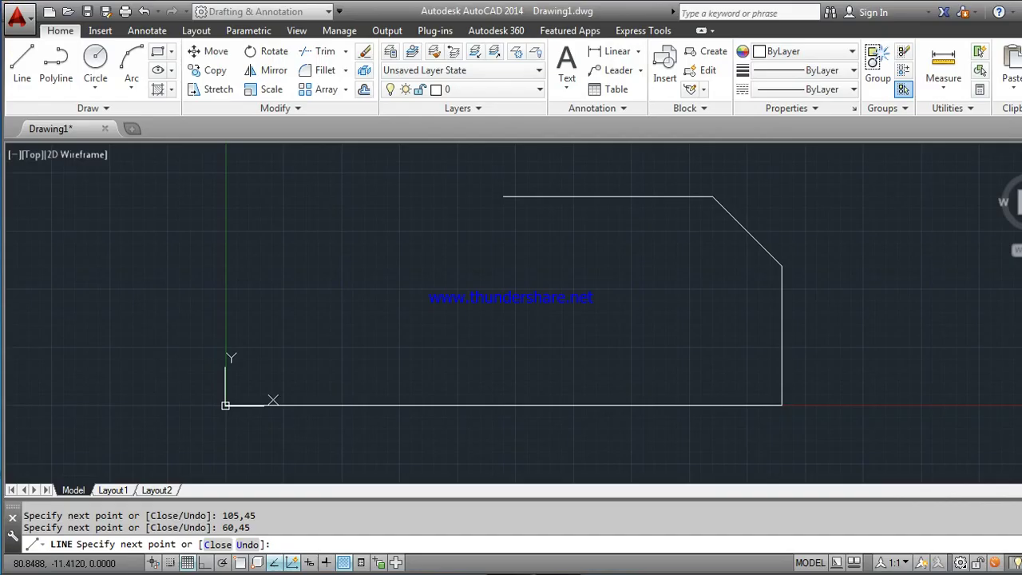
text(45,)
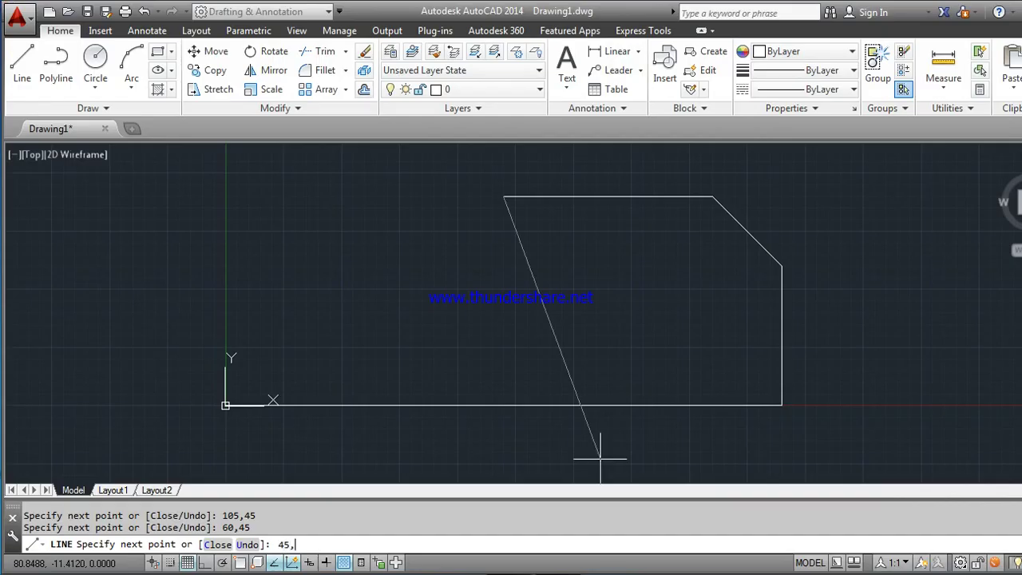
text(30)
key(Return)
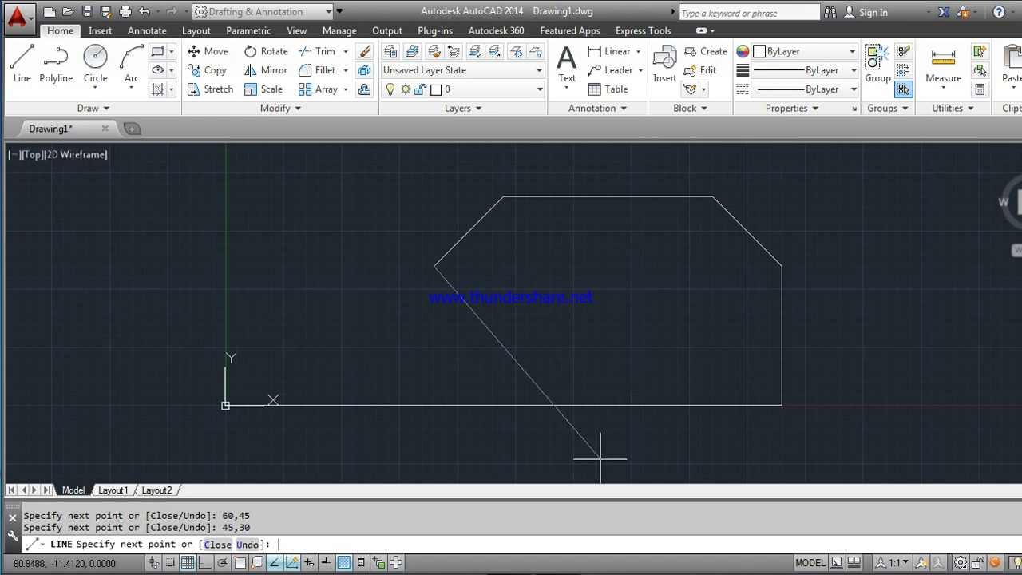
text(0,)
text(30)
key(Return)
text(0,)
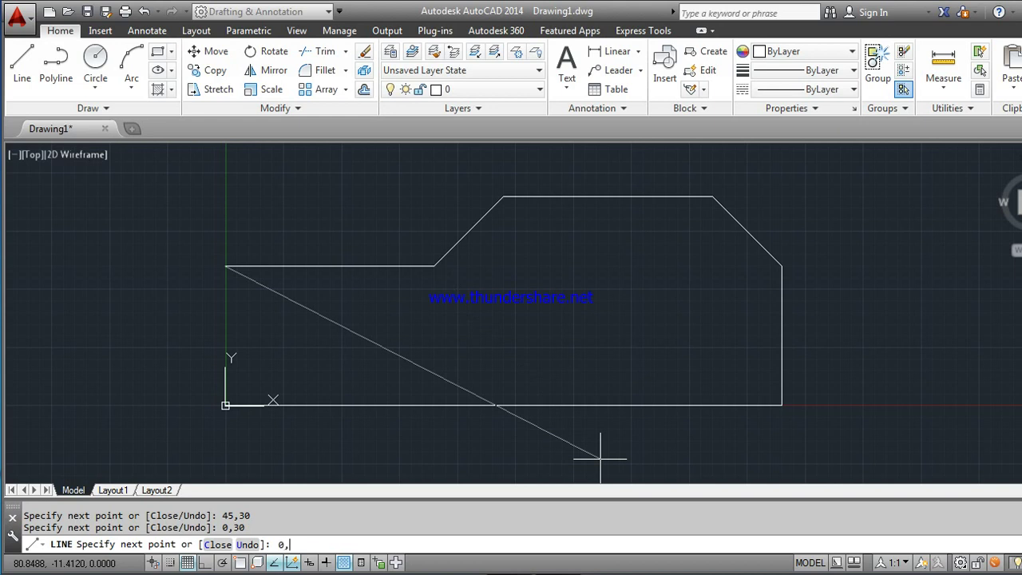
text(0)
key(Return)
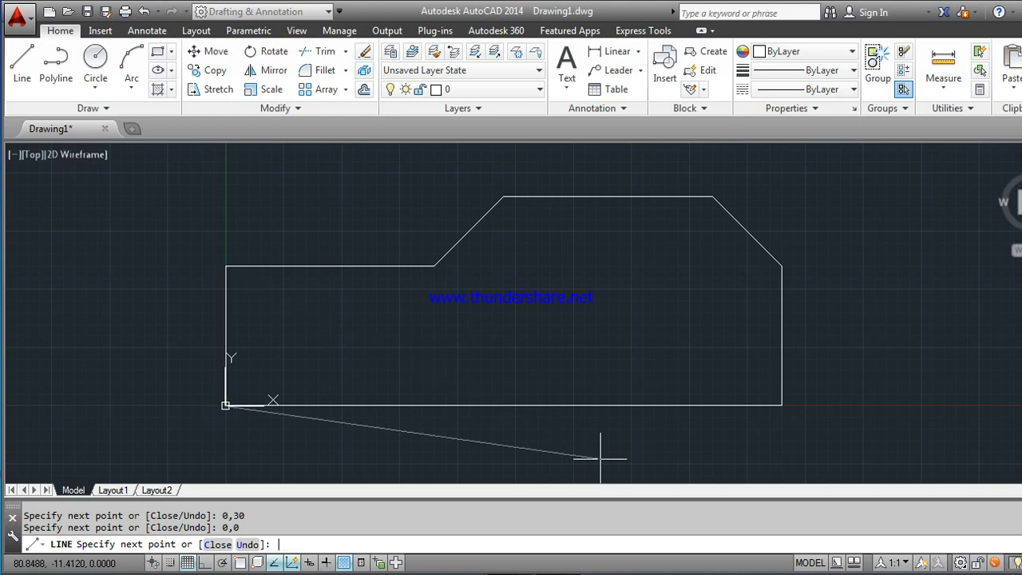
key(Escape)
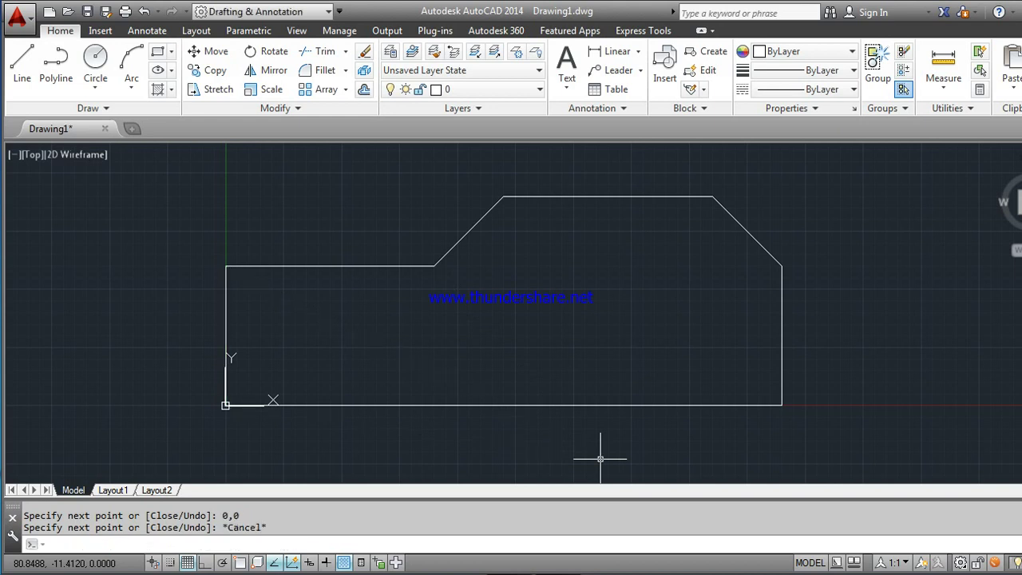
Step: Draw the divider from 45,30 down to 45,0, undoing a mistaken slanted segment
key(alt+Tab)
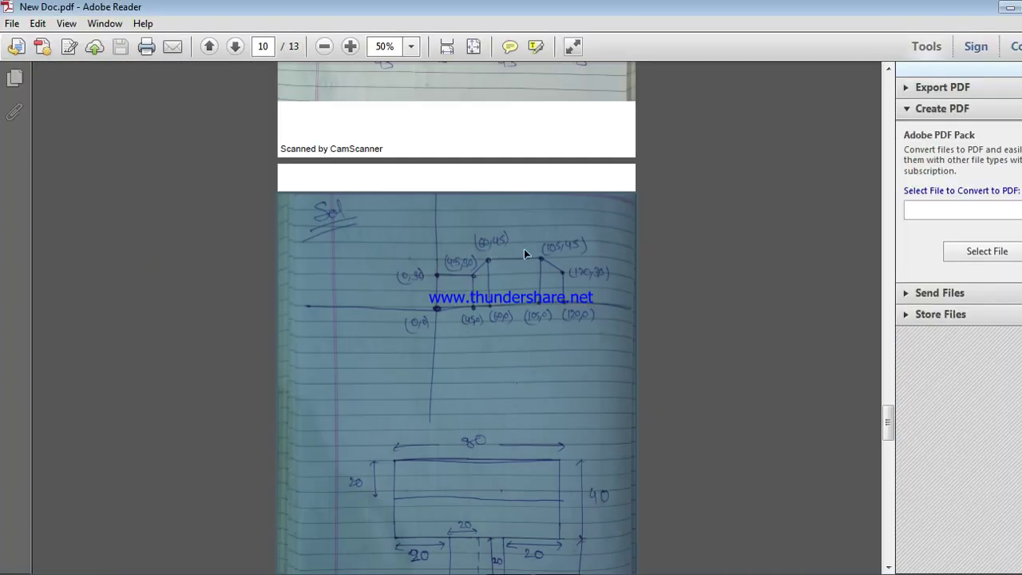
key(alt+Tab)
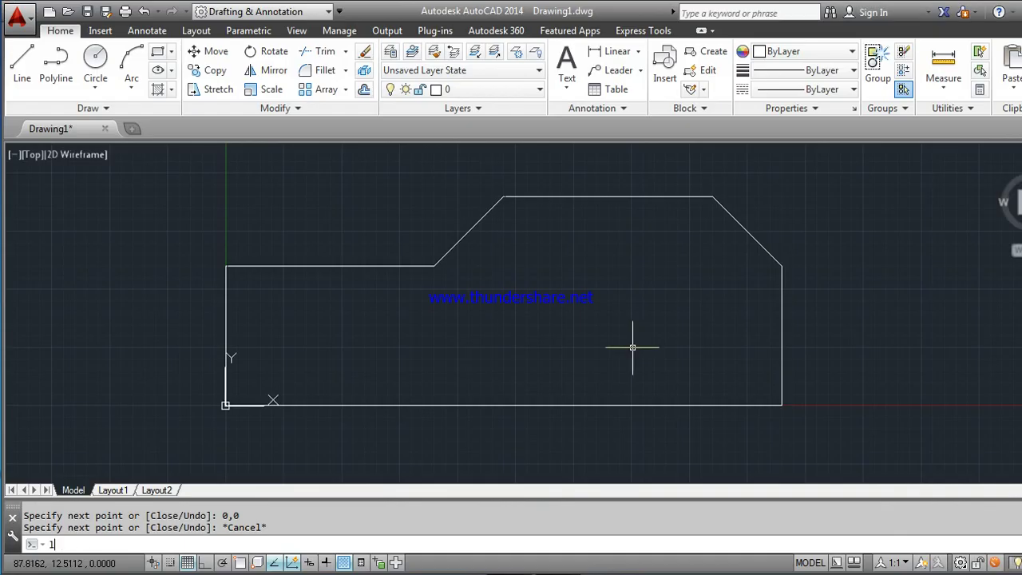
text(l)
key(Return)
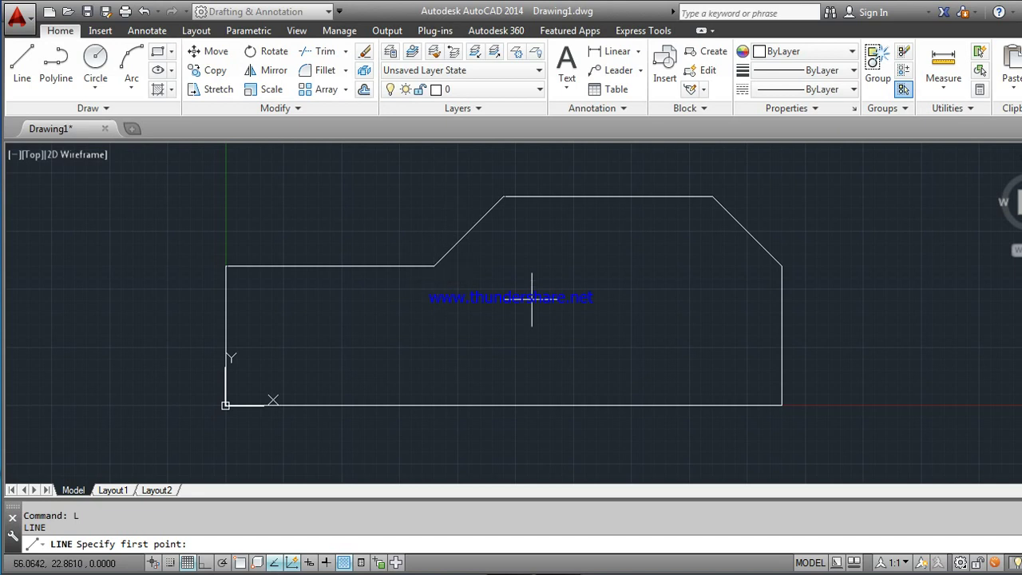
text(45)
text(,0)
key(BackSpace)
text(30)
key(Return)
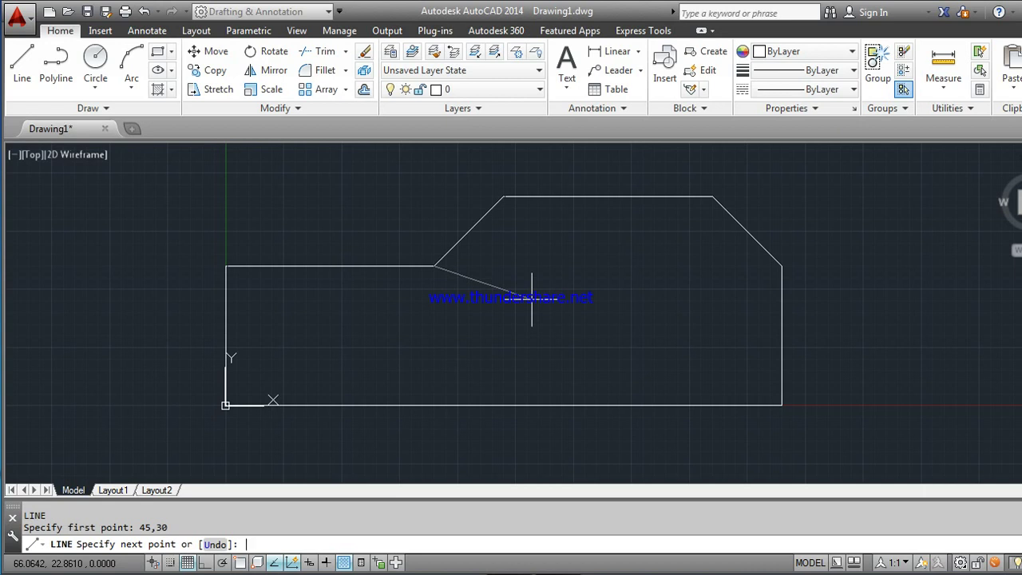
text(0,4)
text(5)
key(Return)
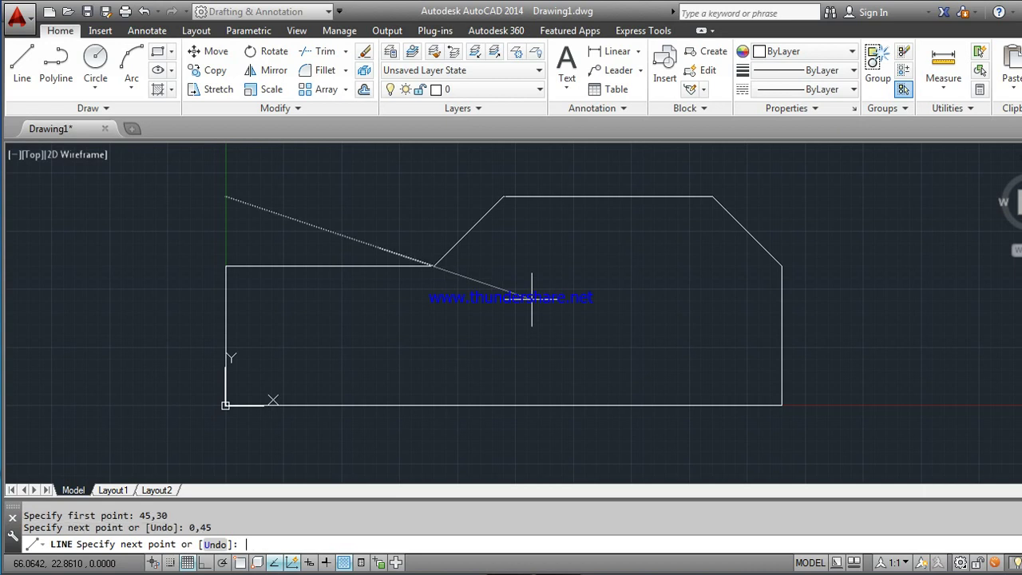
key(ctrl+z)
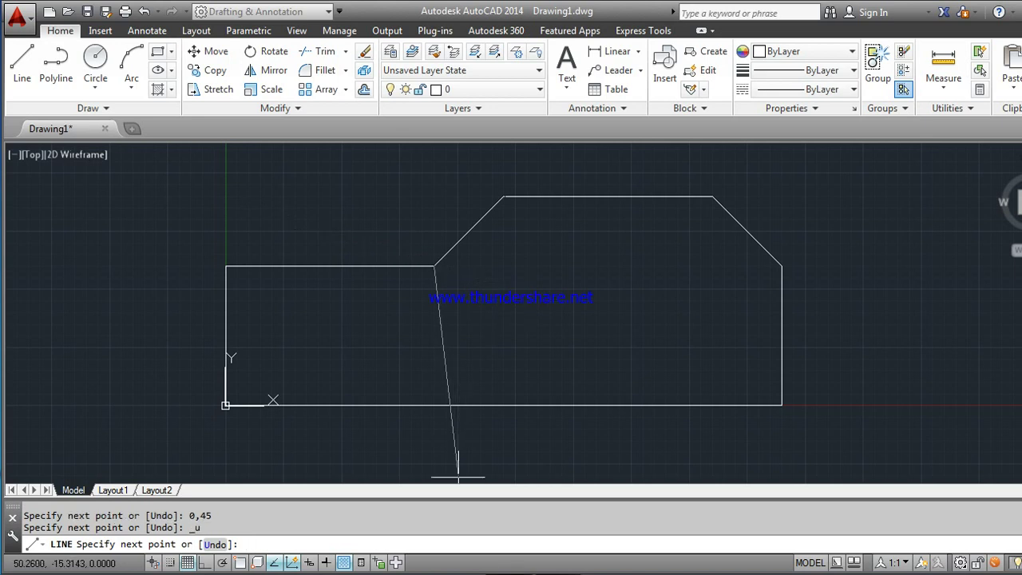
key(alt+Tab)
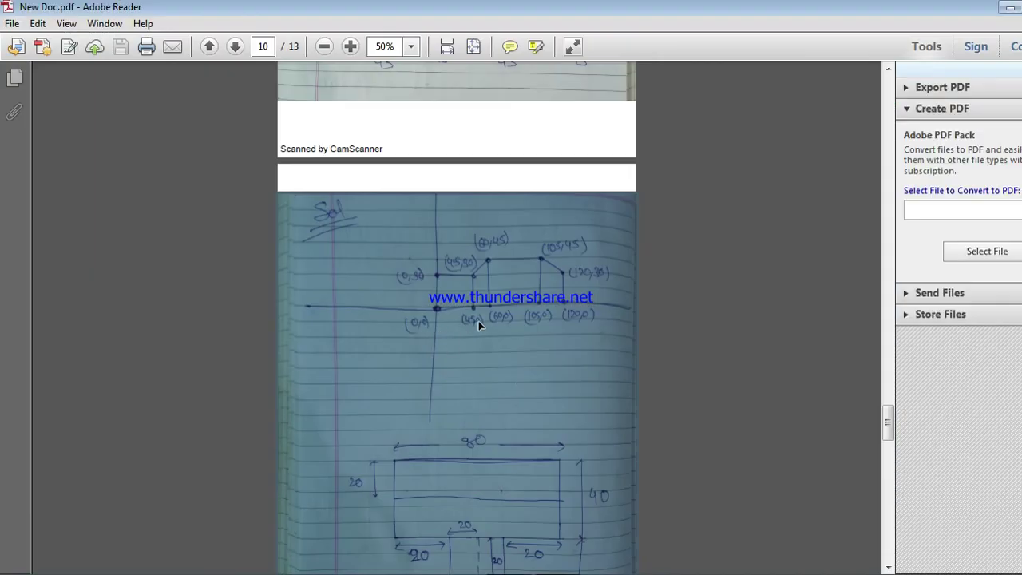
key(alt+Tab)
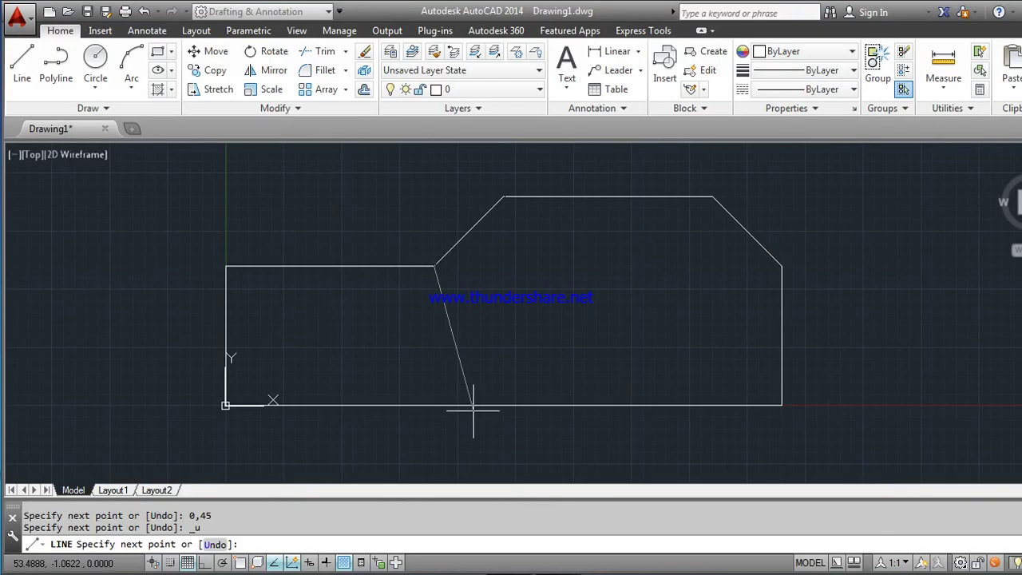
text(45)
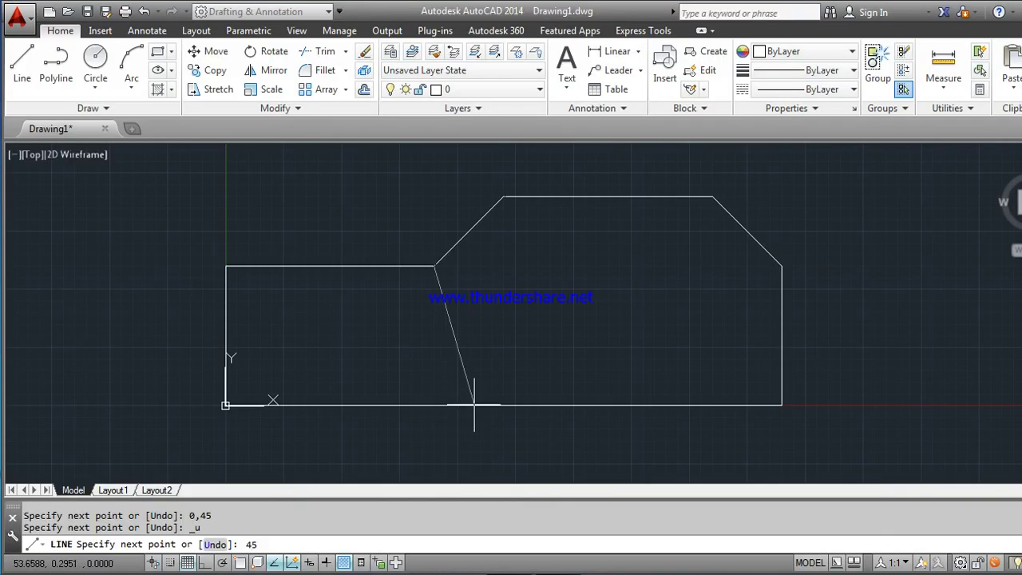
text(,0)
key(Return)
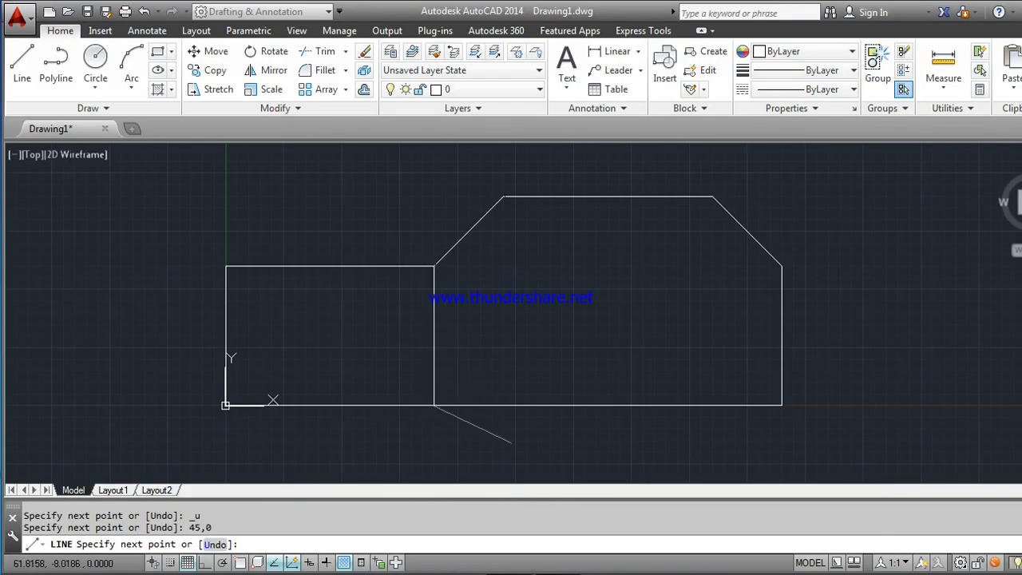
key(Escape)
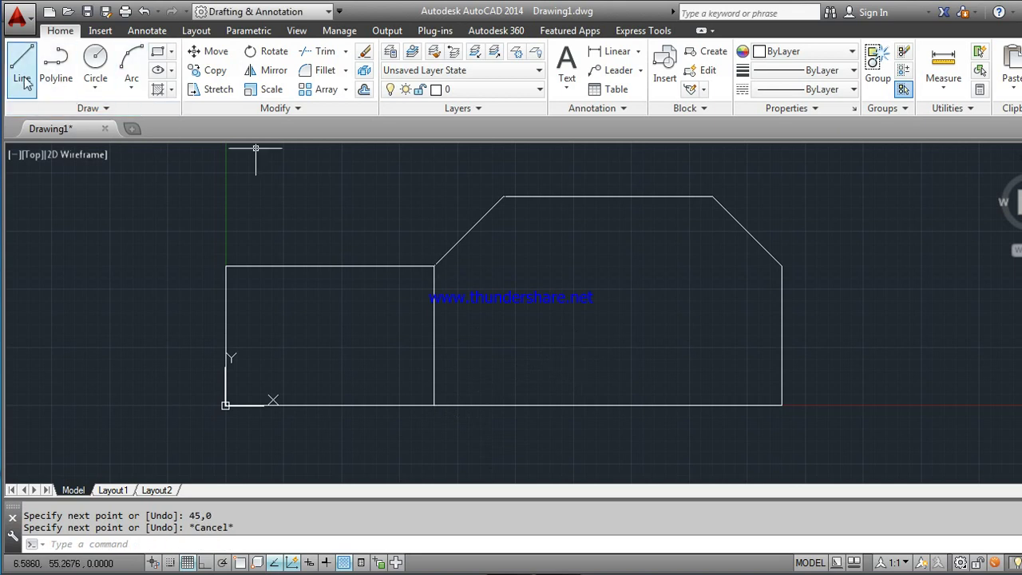
Step: Draw a vertical divider line from 60,45 down to 60,0
click(24, 80)
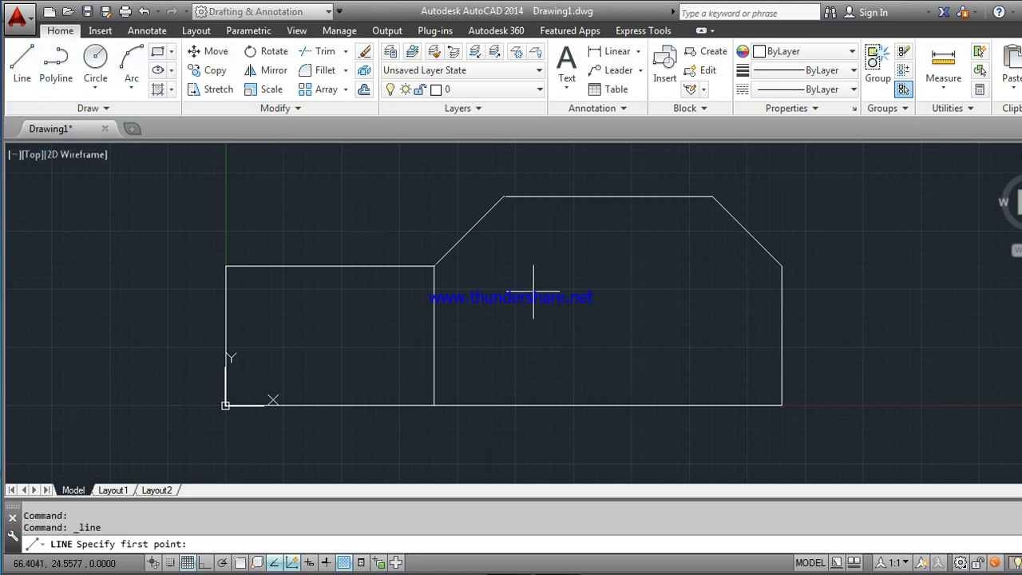
key(alt+Tab)
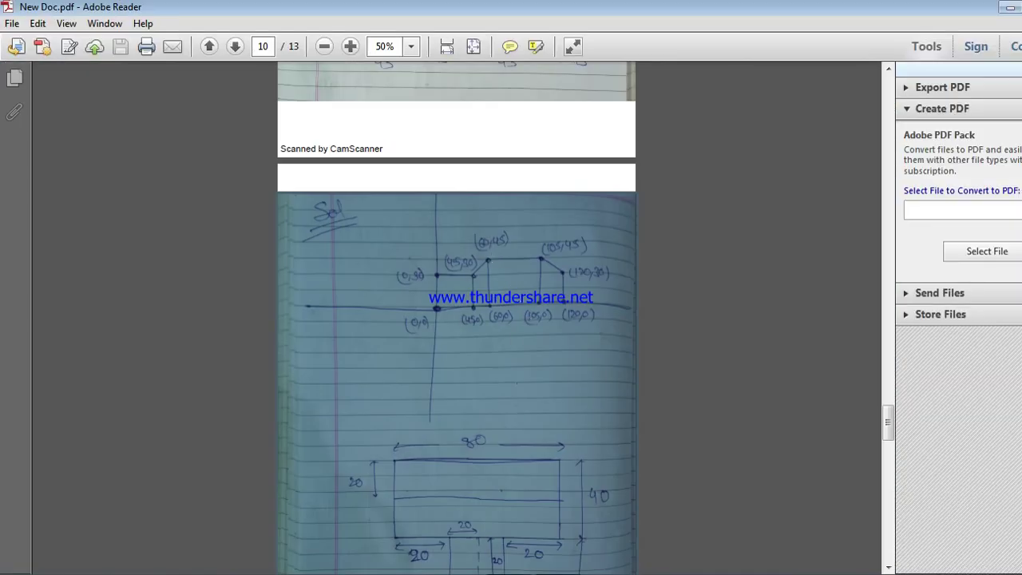
key(alt+Tab)
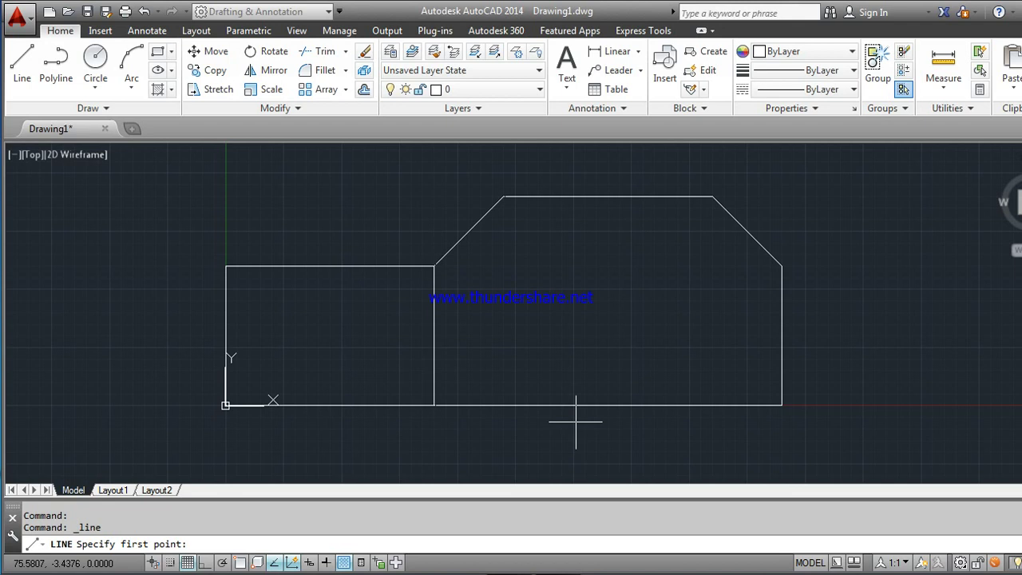
text(60,45)
key(Return)
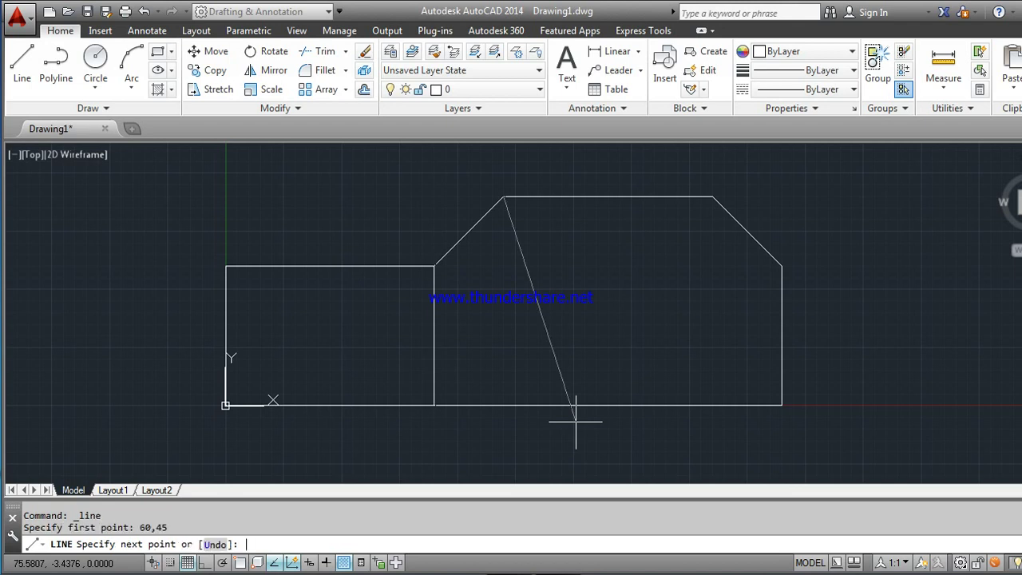
text(6)
text(0,0)
key(Return)
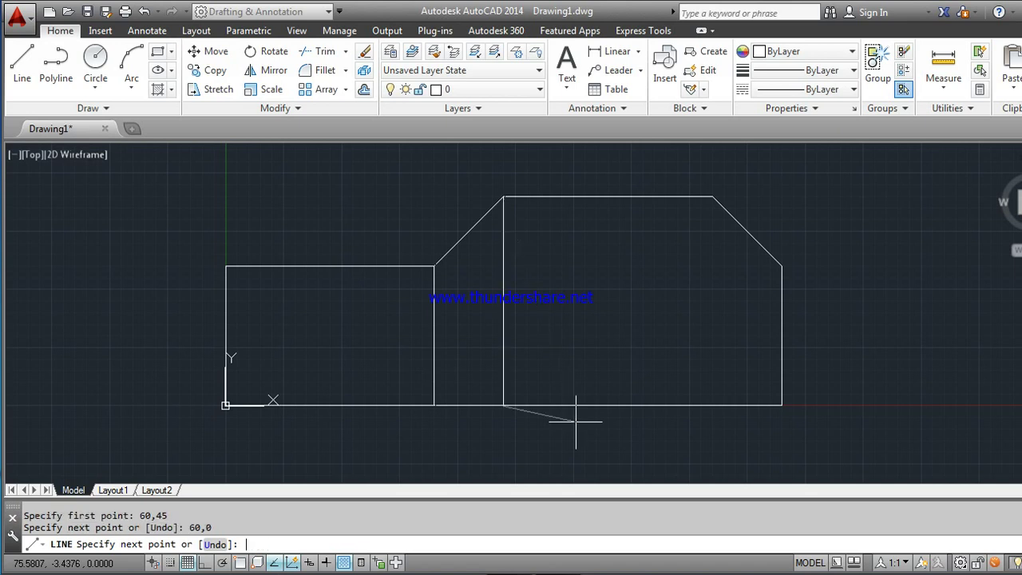
key(Escape)
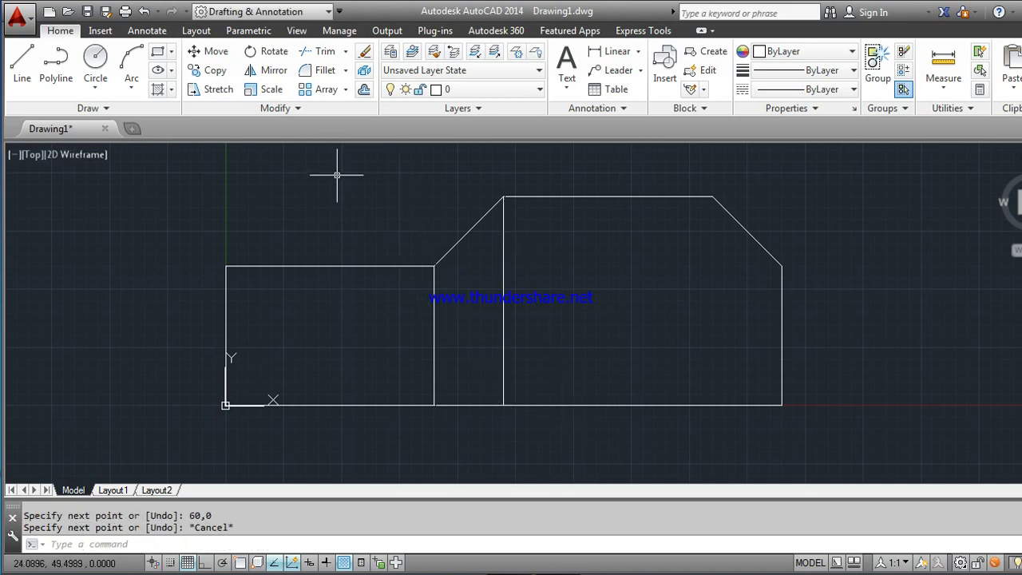
Step: Draw a vertical divider line from 105,45 down to 105,0
text(L)
key(Return)
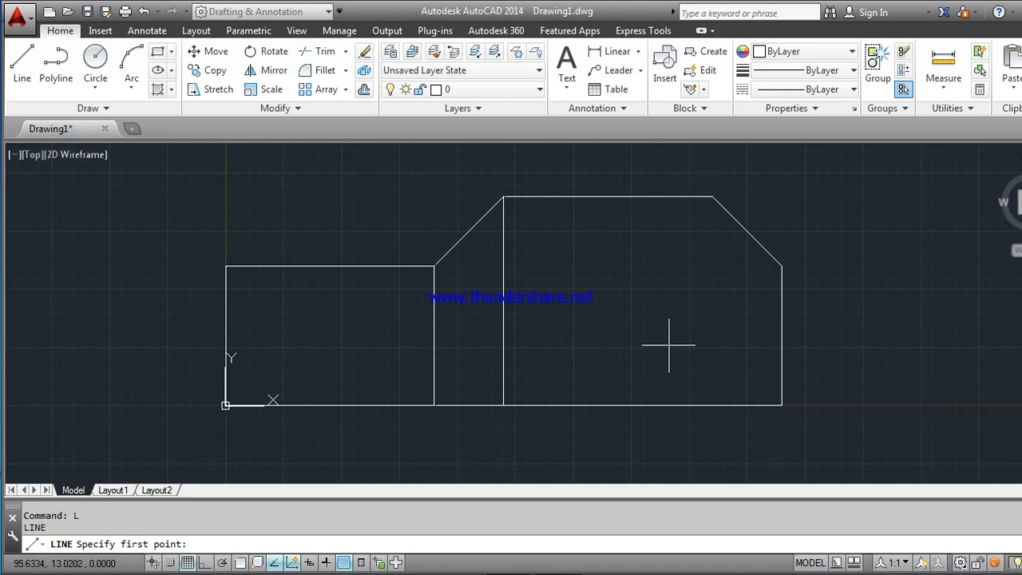
text(105,)
text(45)
key(Return)
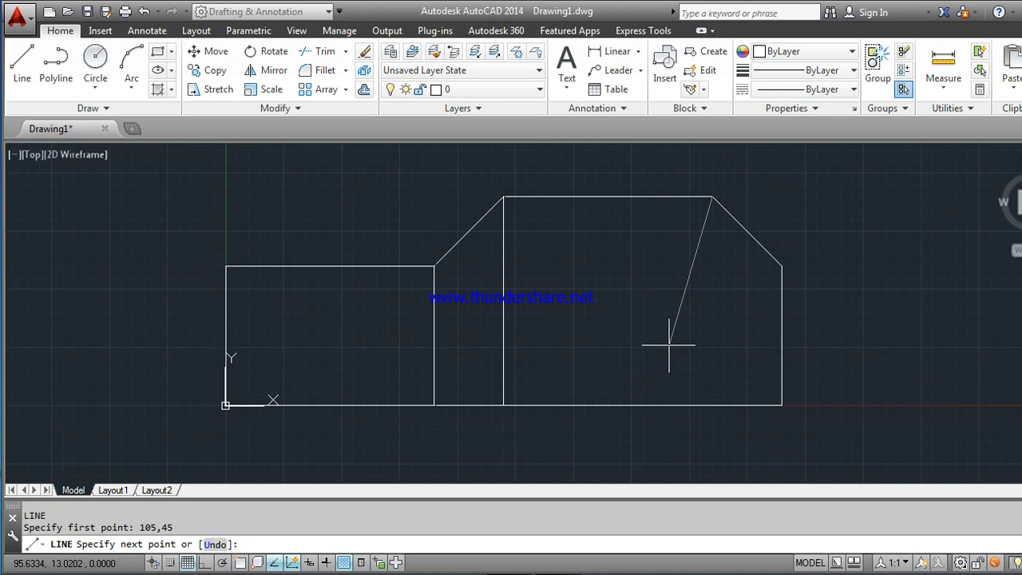
text(10)
text(5,0)
key(Return)
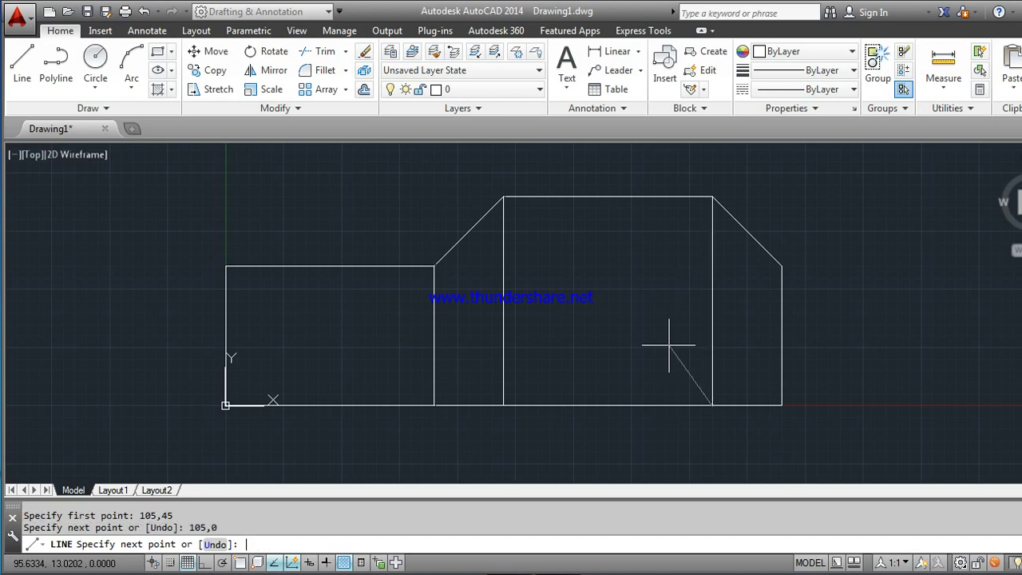
key(Escape)
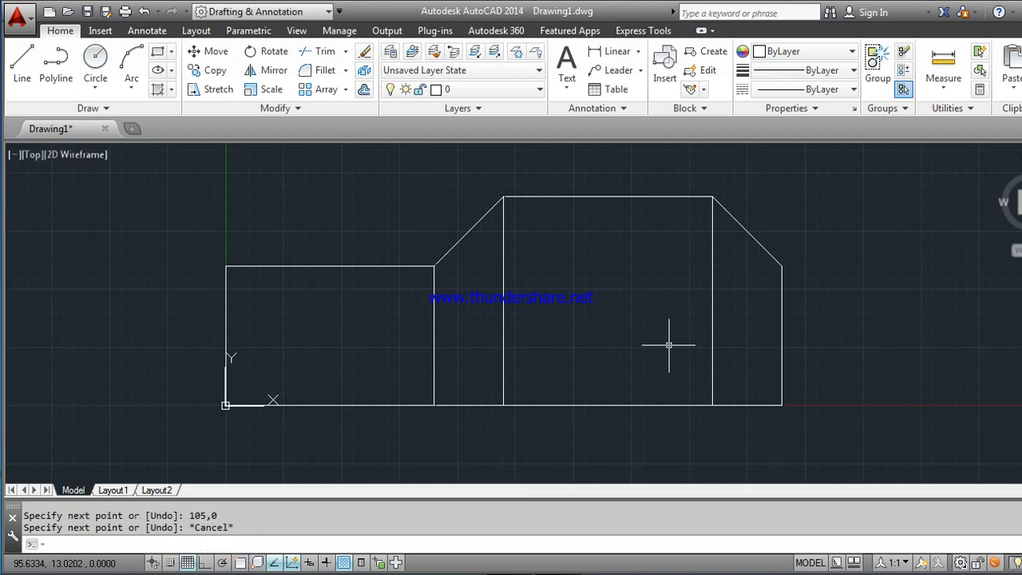
Step: Scroll the scanned notes to the sketch of the 80-wide, 40-high notched part
click(527, 508)
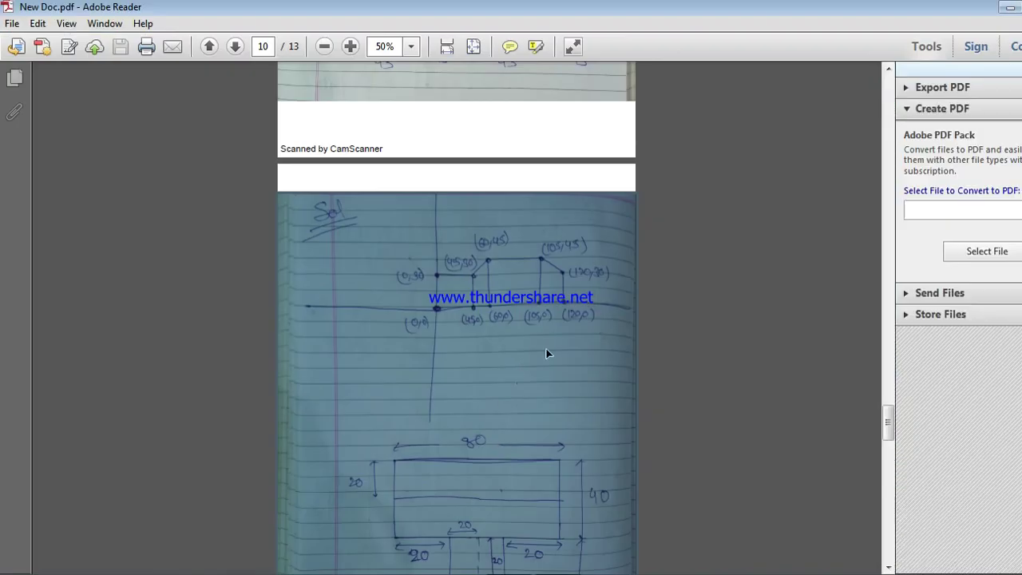
click(527, 546)
drag(887, 437, 888, 452)
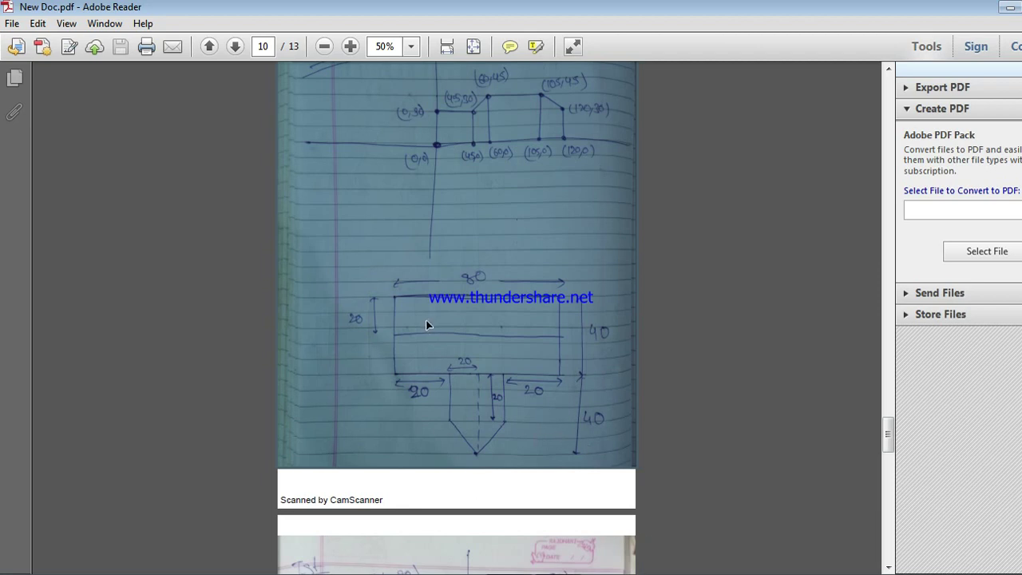
key(alt+Tab)
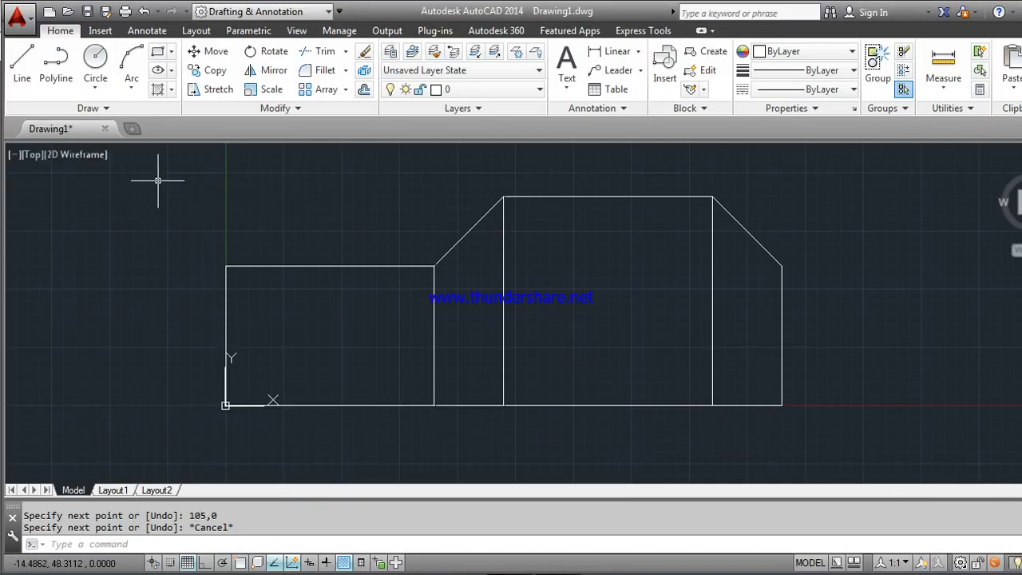
Step: Window-select and erase the entire stepped outline
click(156, 177)
click(824, 470)
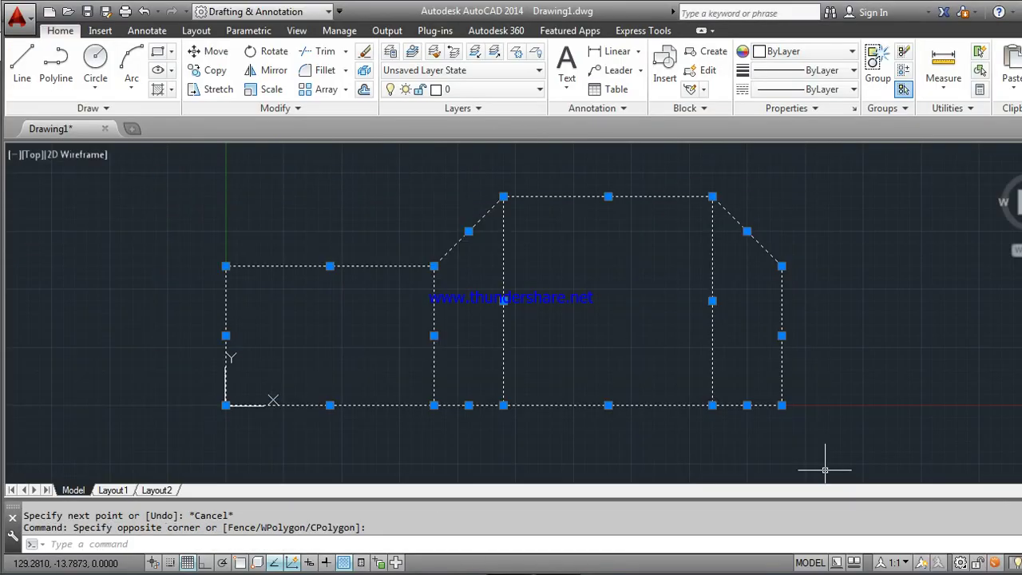
key(Delete)
Step: Set the drawing limits to 0,0 and 80,80, retrying after a mistyped entry
text(limi)
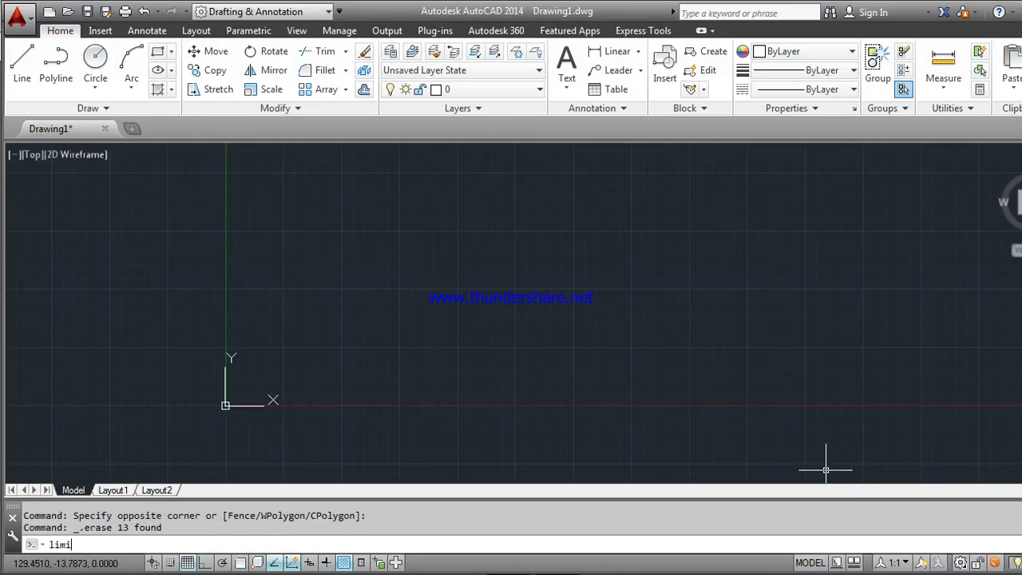
text(ts)
key(Return)
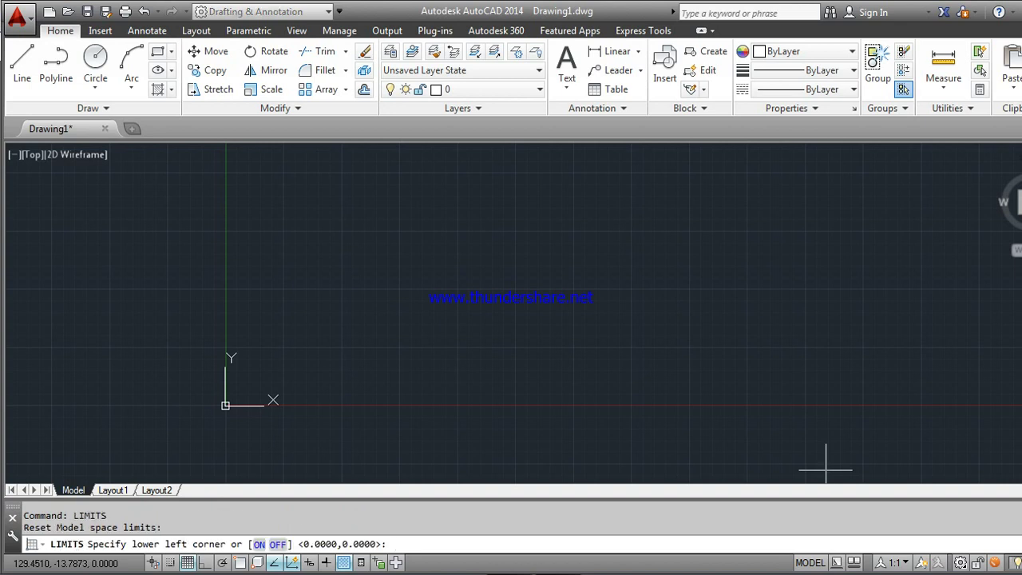
text(809)
text(,)
text(80)
key(BackSpace)
key(BackSpace)
key(BackSpace)
key(BackSpace)
text(80)
key(Return)
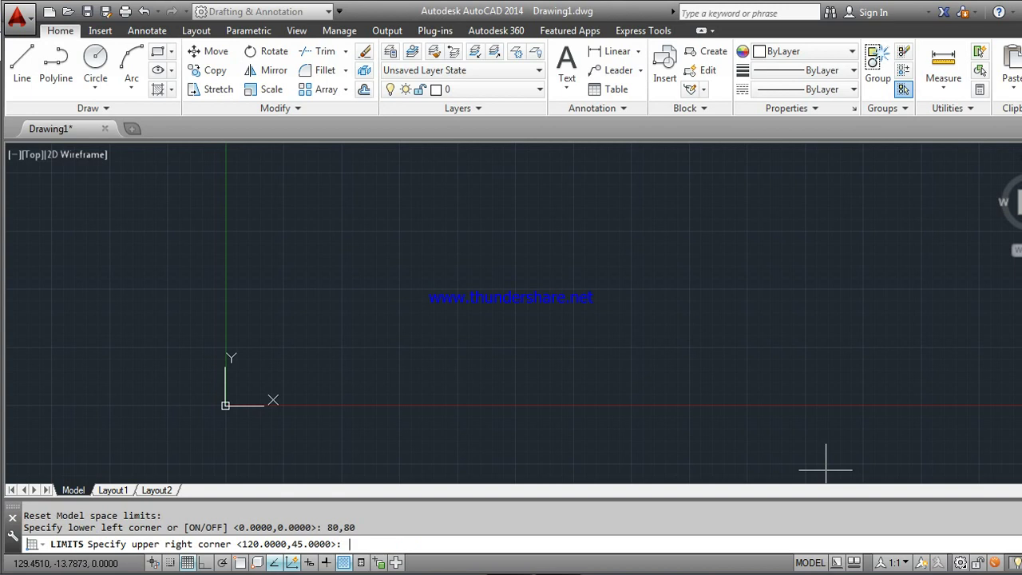
key(Escape)
key(Escape)
key(Escape)
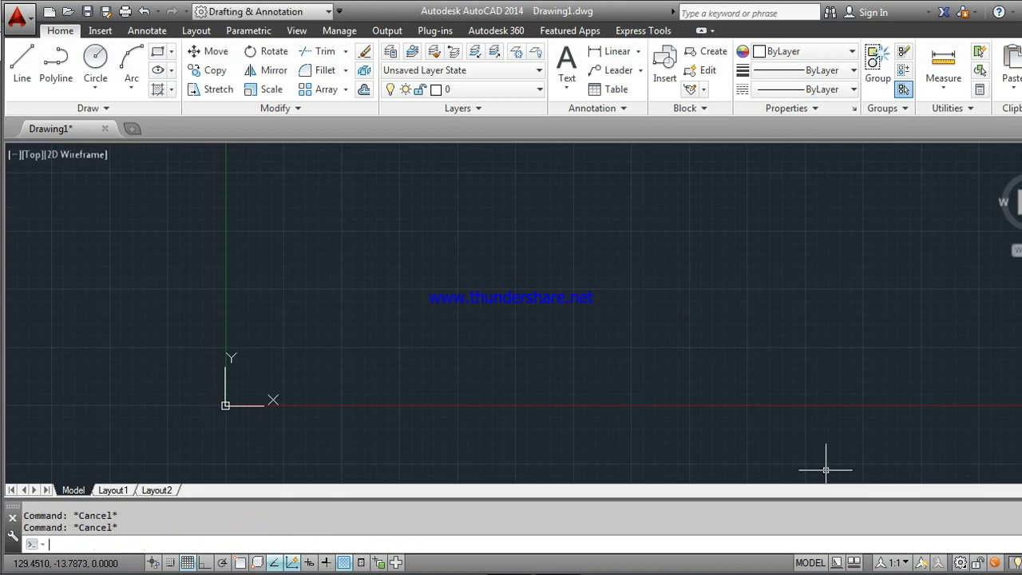
text(1imits)
key(Return)
key(Return)
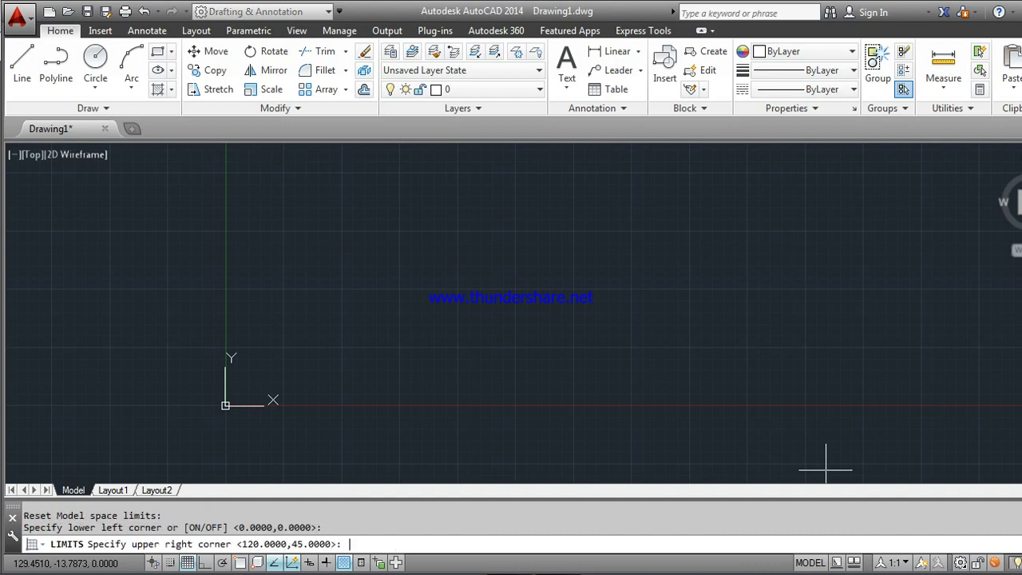
text(80)
text(,80)
key(Return)
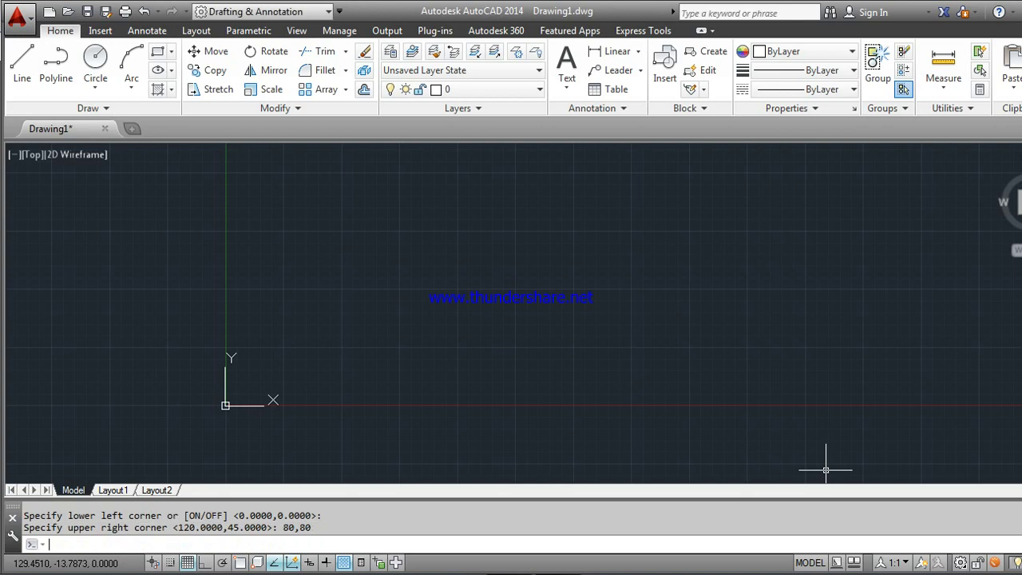
Step: Zoom All to the new limits and start a line at the origin 0,0
text(z)
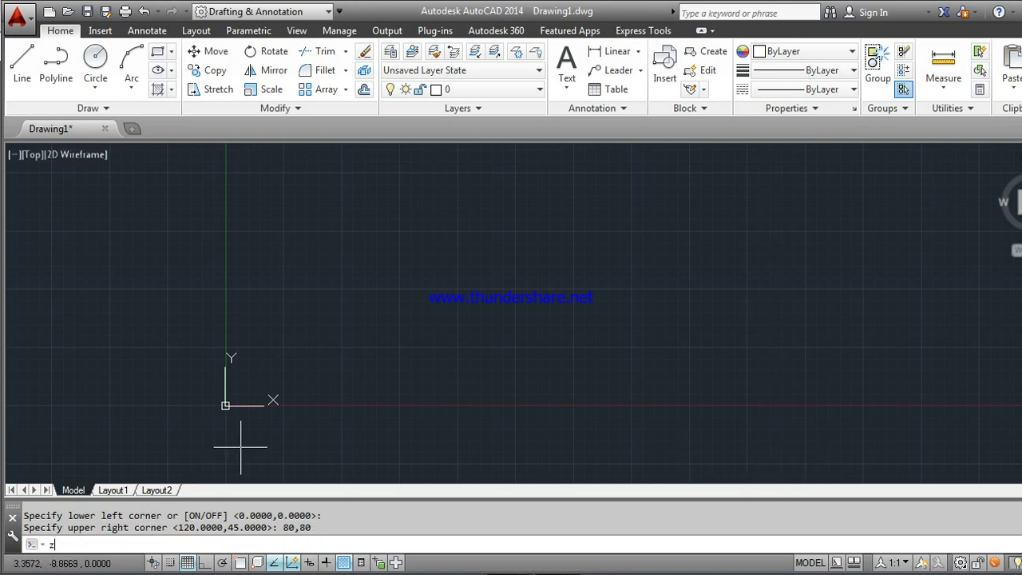
key(Return)
text(a)
key(Return)
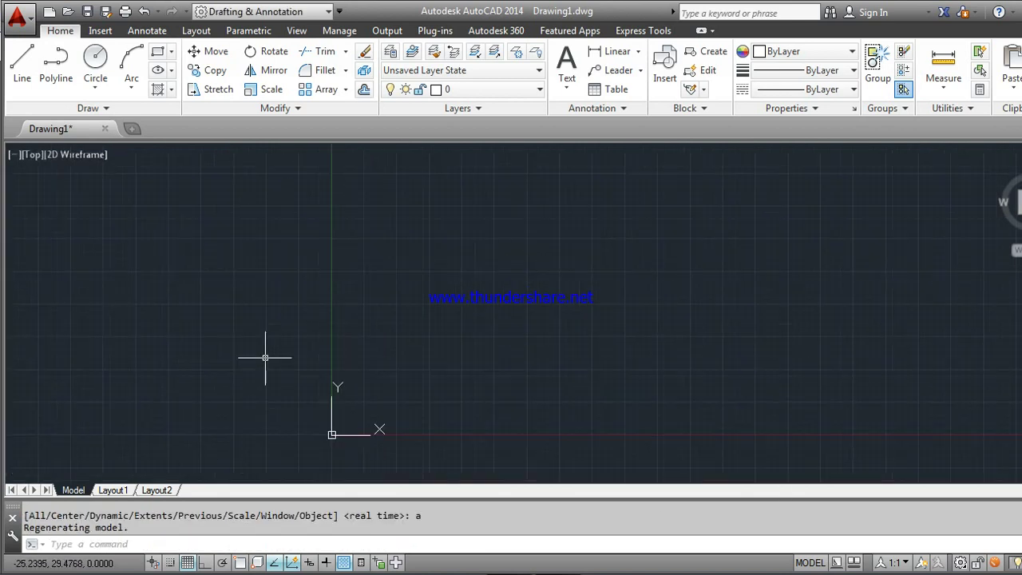
click(22, 64)
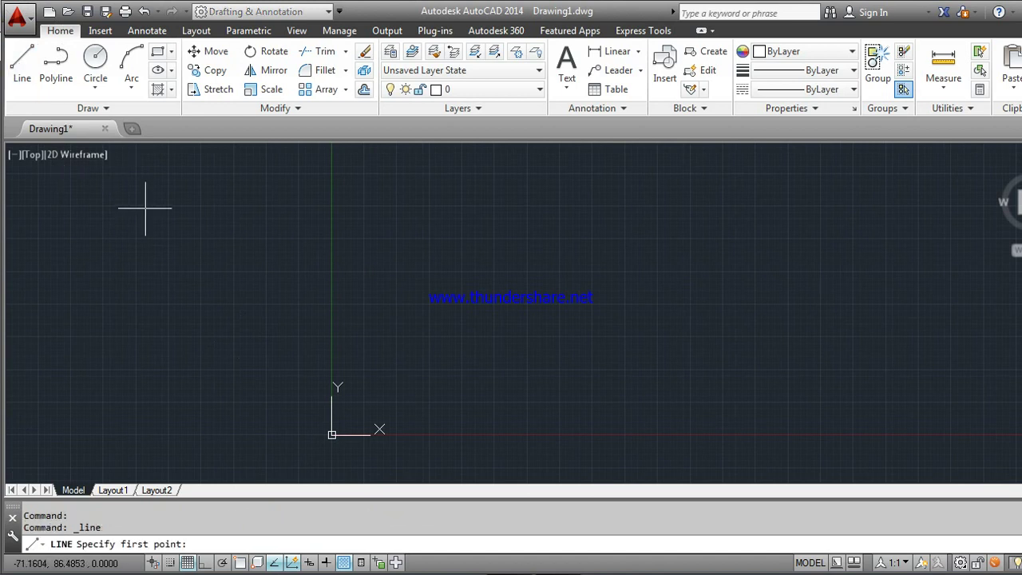
text(0,0)
key(Return)
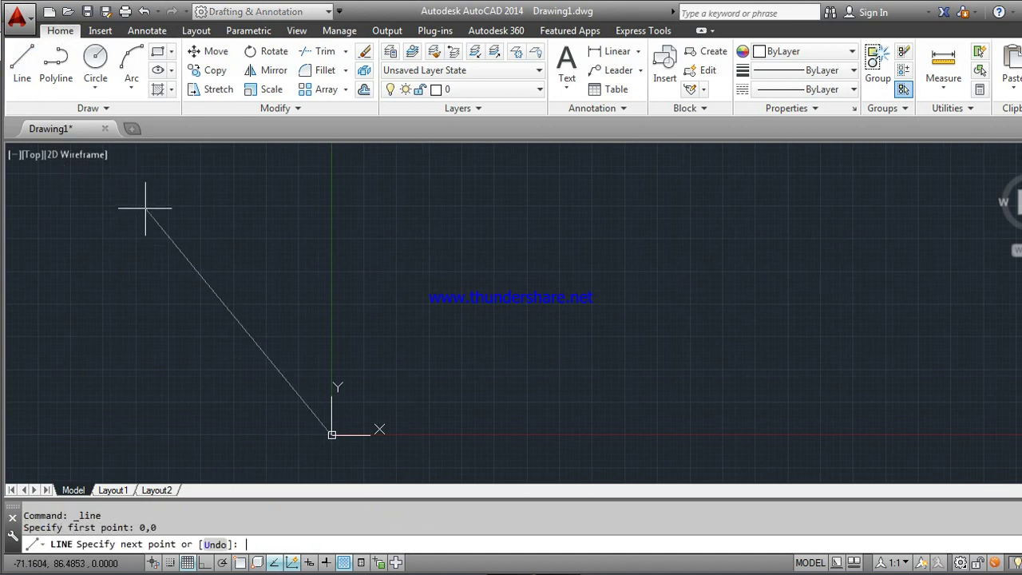
key(alt+Tab)
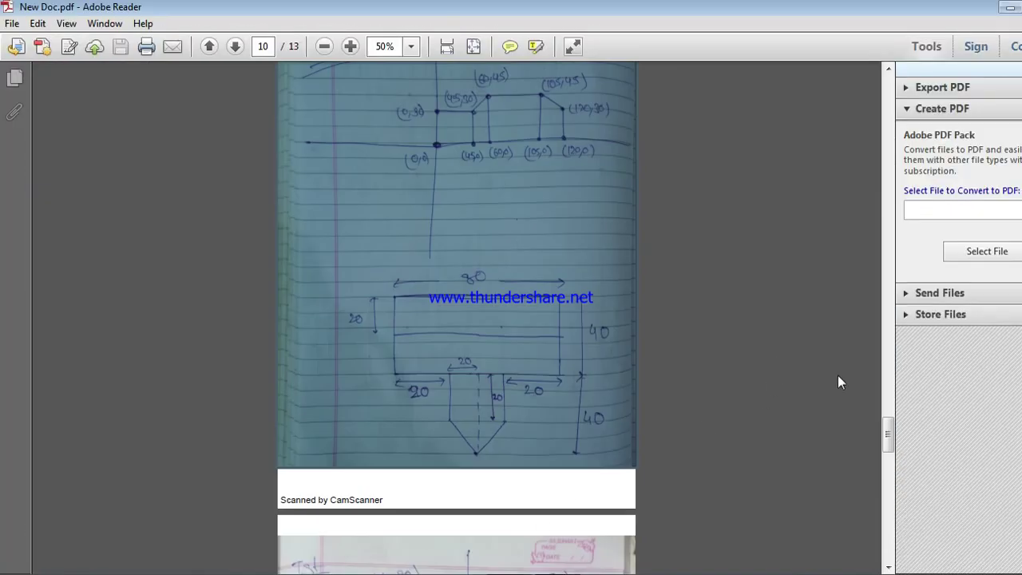
Step: Scroll the notes to page 11 showing the notched part's Final version sketch
drag(887, 444, 895, 476)
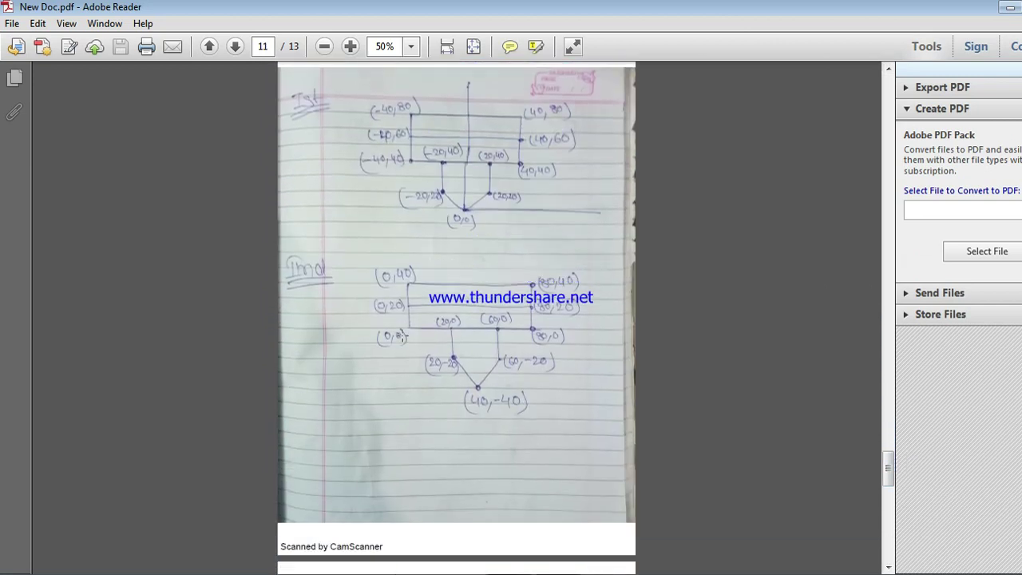
click(419, 396)
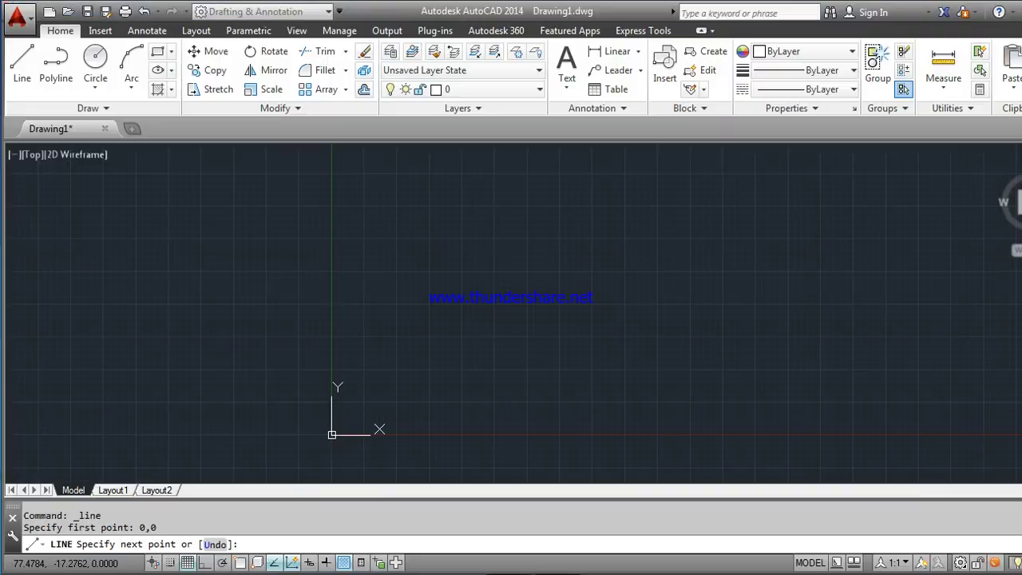
Step: Draw line segments to 20,0, then 20,-20, and down to the notch tip at 40,-40
text(2)
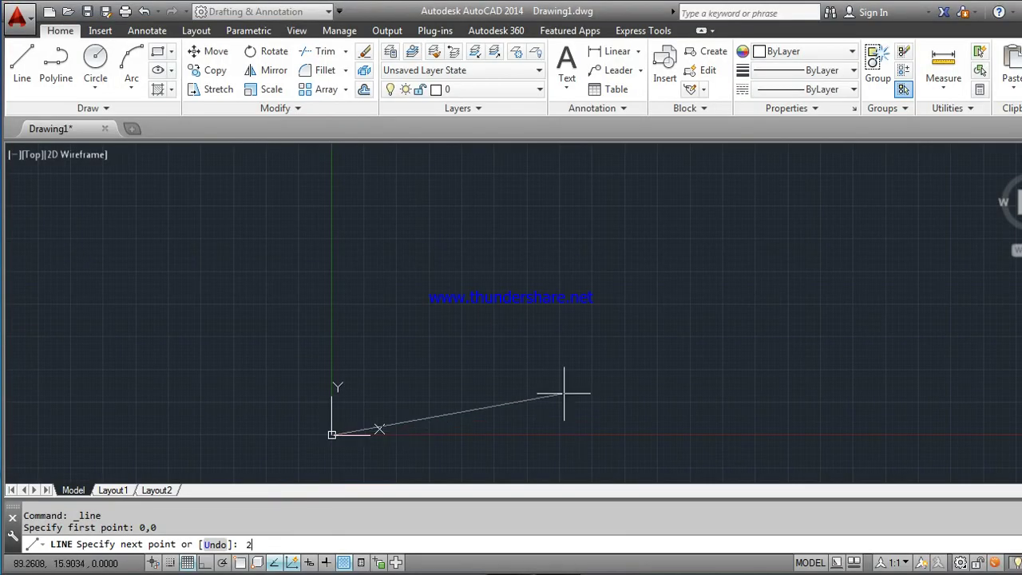
text(0,0)
key(Return)
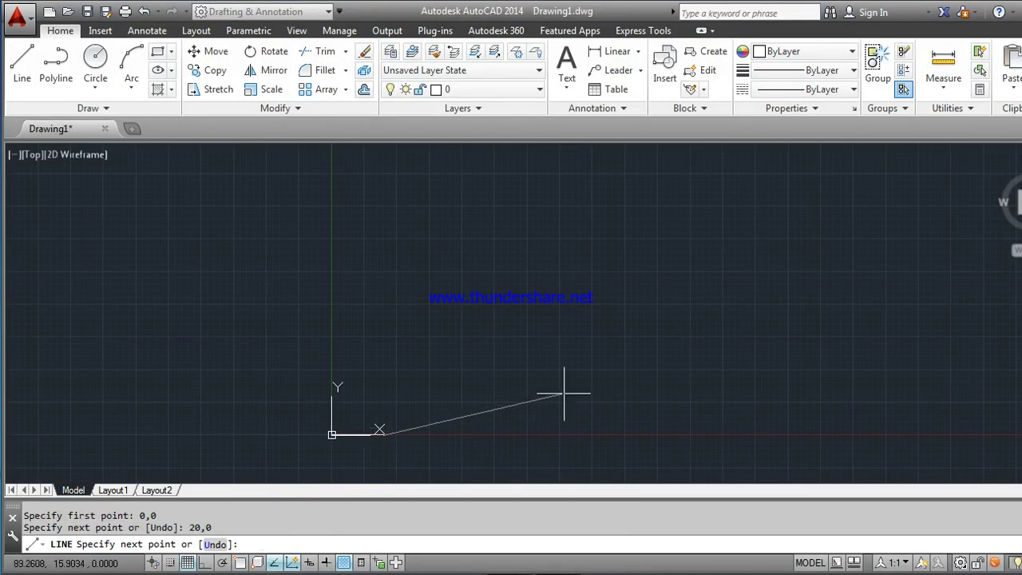
key(alt+Tab)
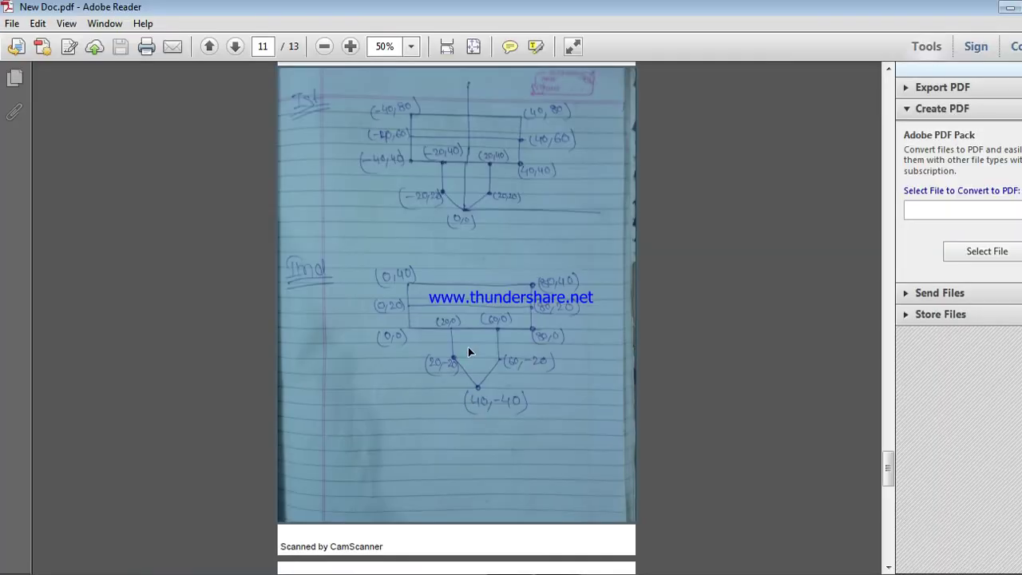
key(alt+Tab)
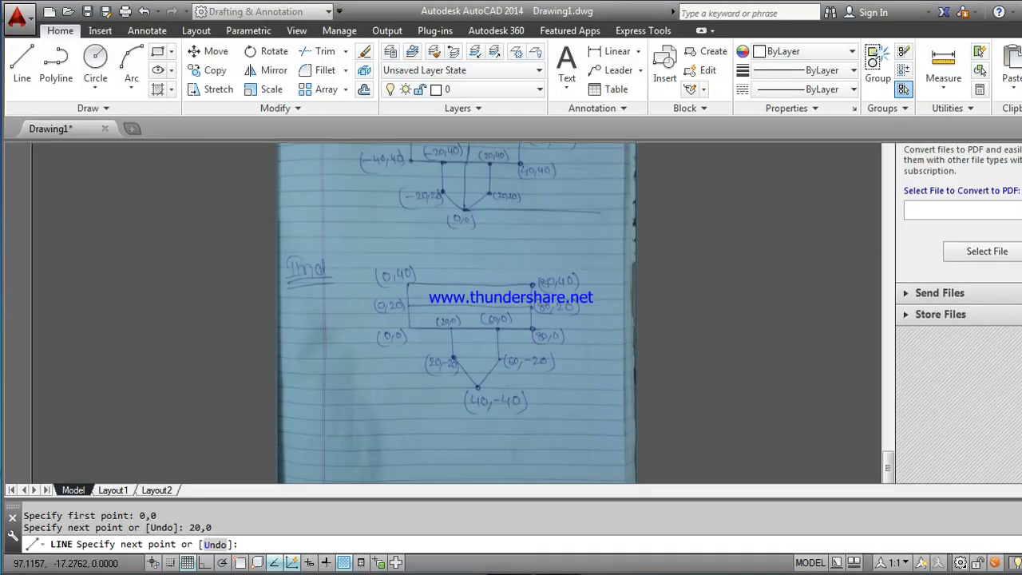
text(20,)
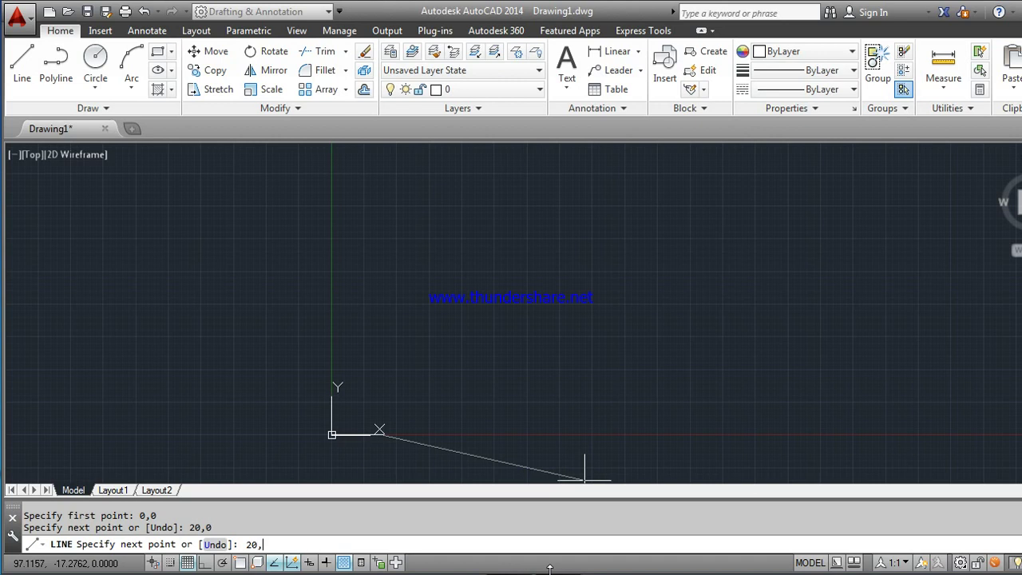
text(-20)
key(Return)
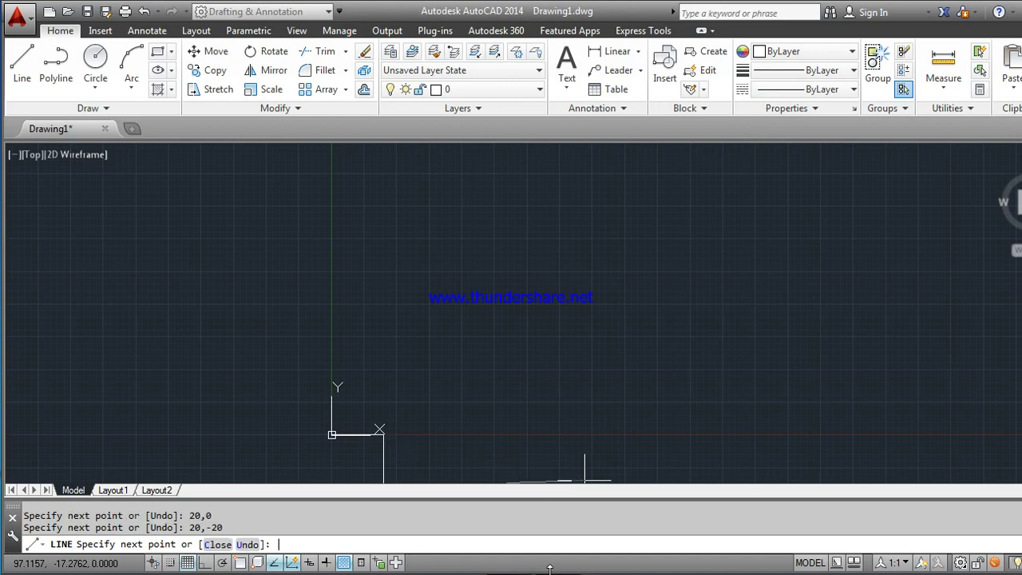
scroll(439, 289, down, 2)
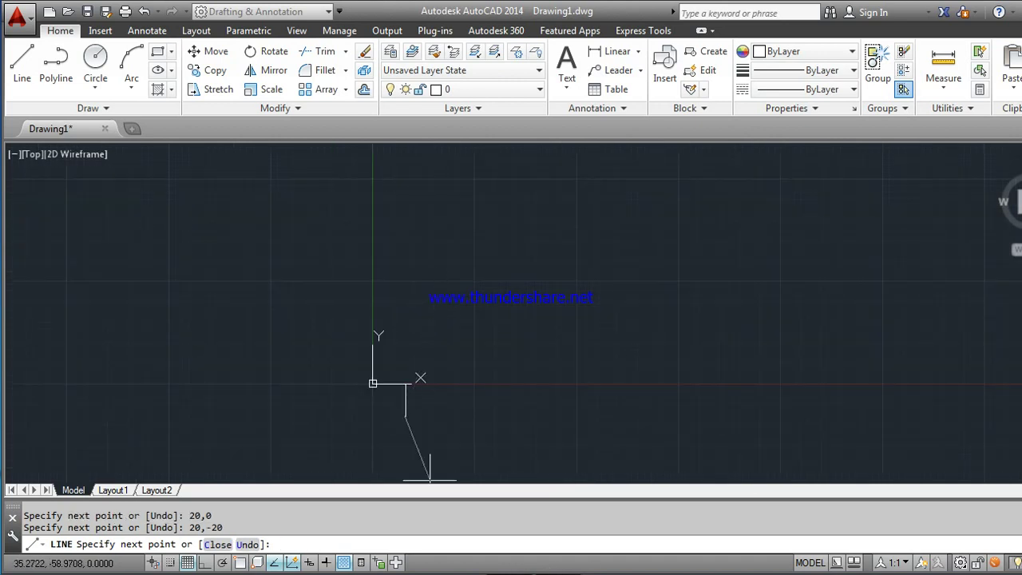
key(alt+Tab)
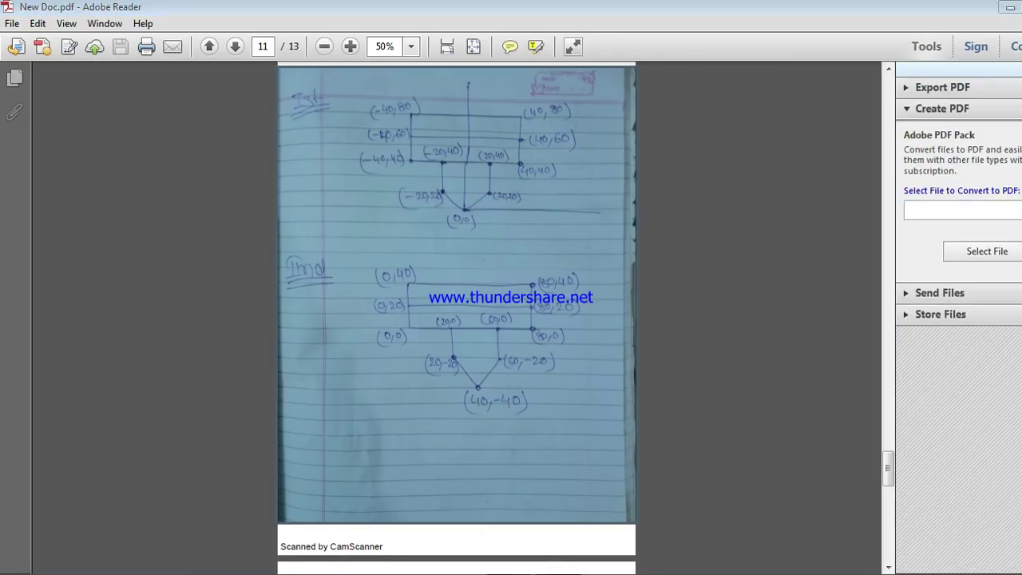
key(alt+Tab)
text(40)
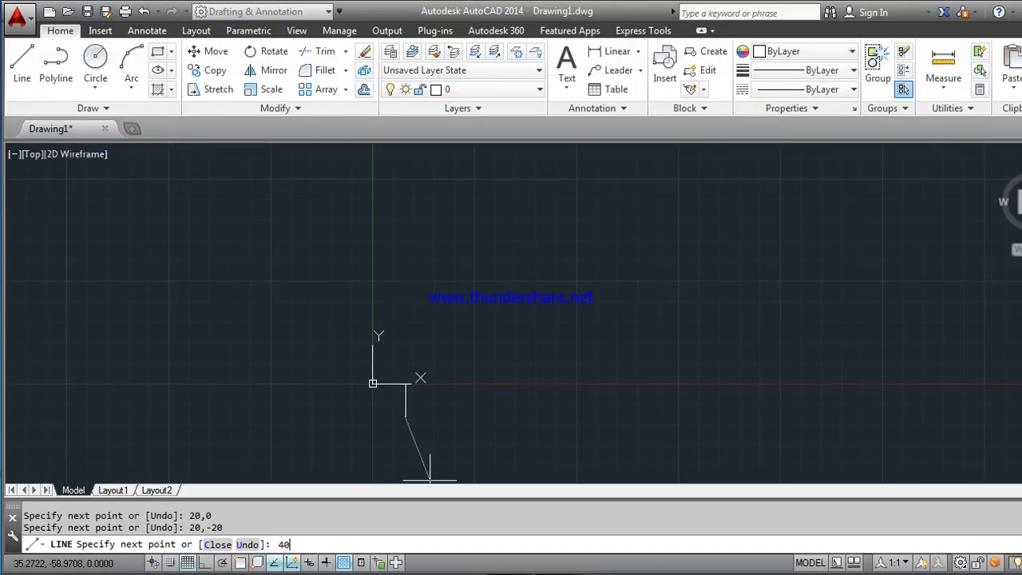
text(,-40)
key(Return)
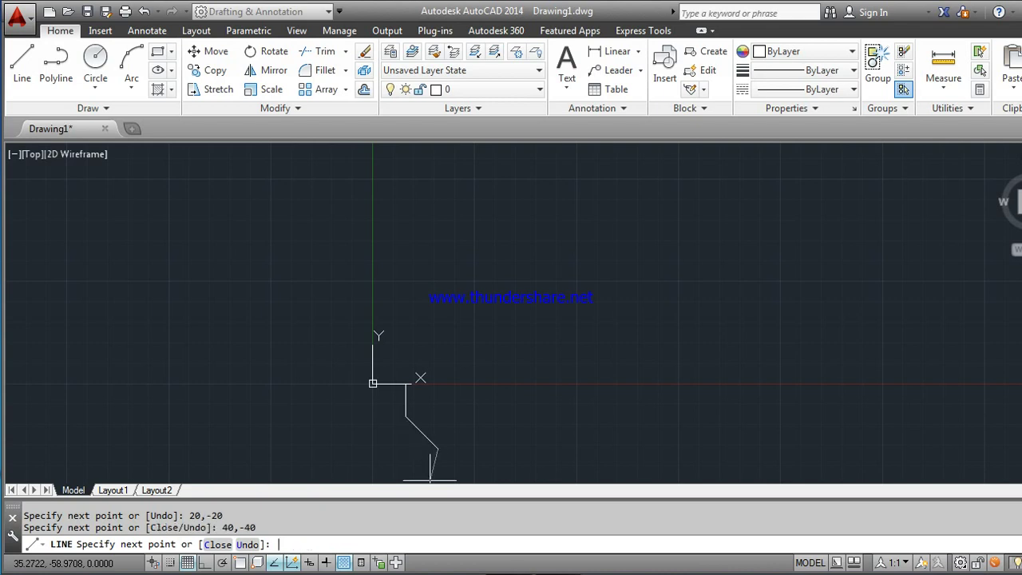
Step: Continue the line up through 60,-20 to 60,0, checking the scanned notes between points
key(alt+Tab)
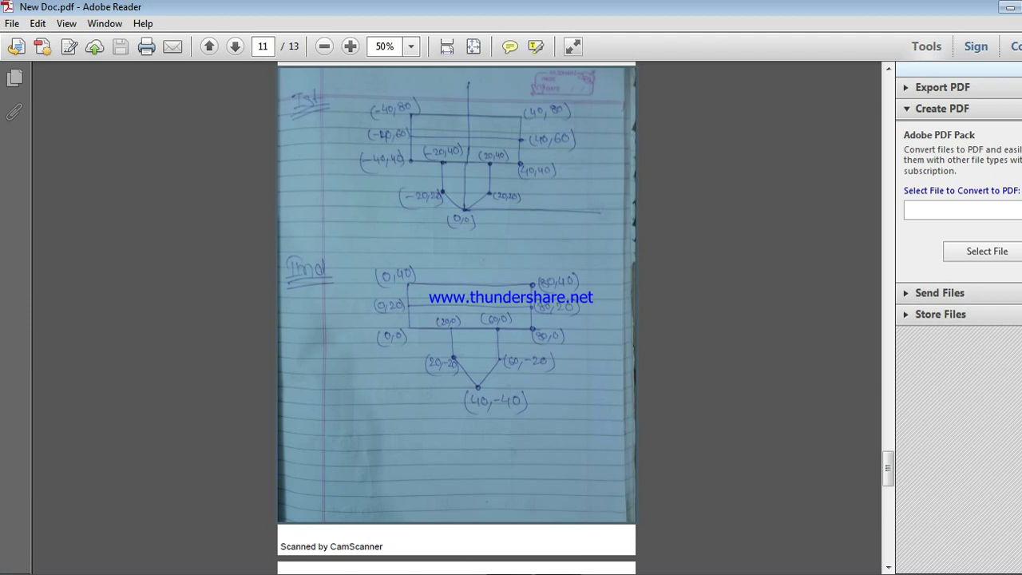
key(alt+Tab)
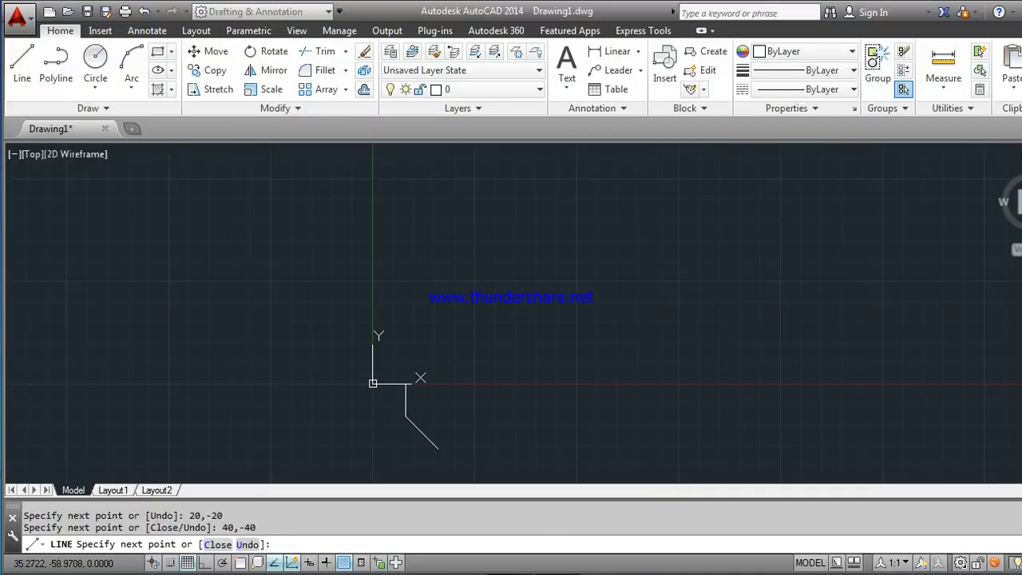
text(60,)
text(-20)
key(Return)
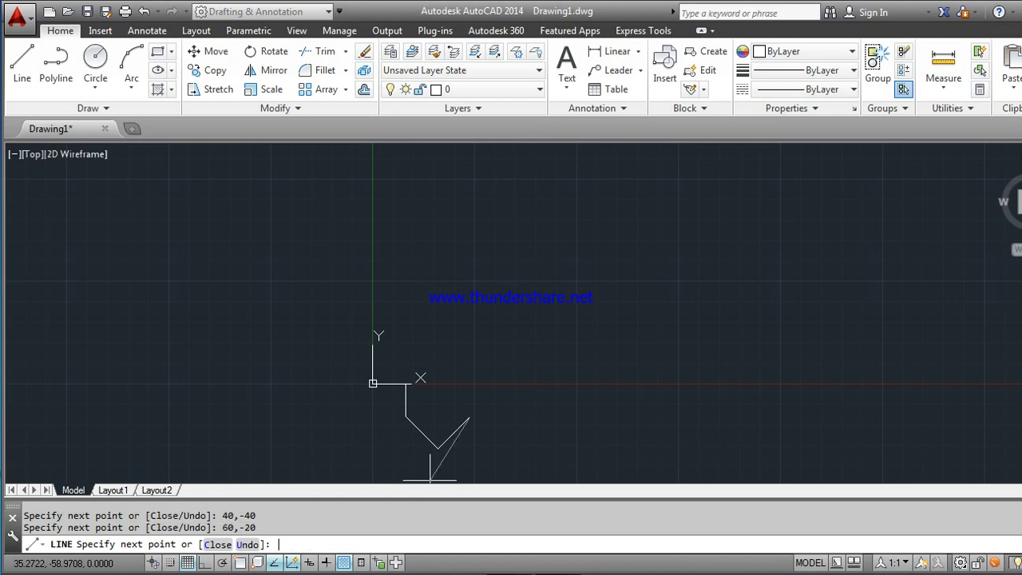
key(alt+Tab)
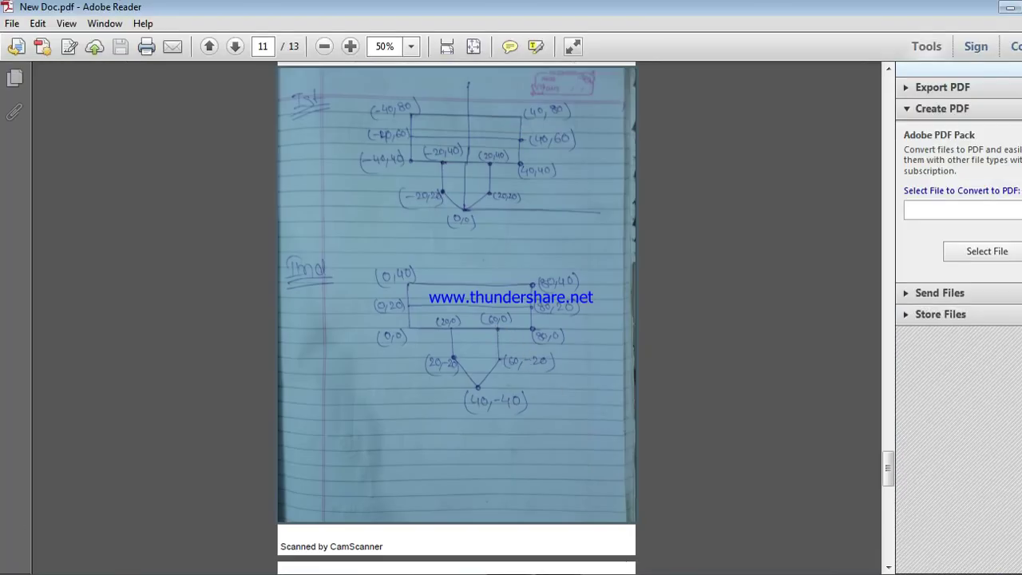
key(alt+Tab)
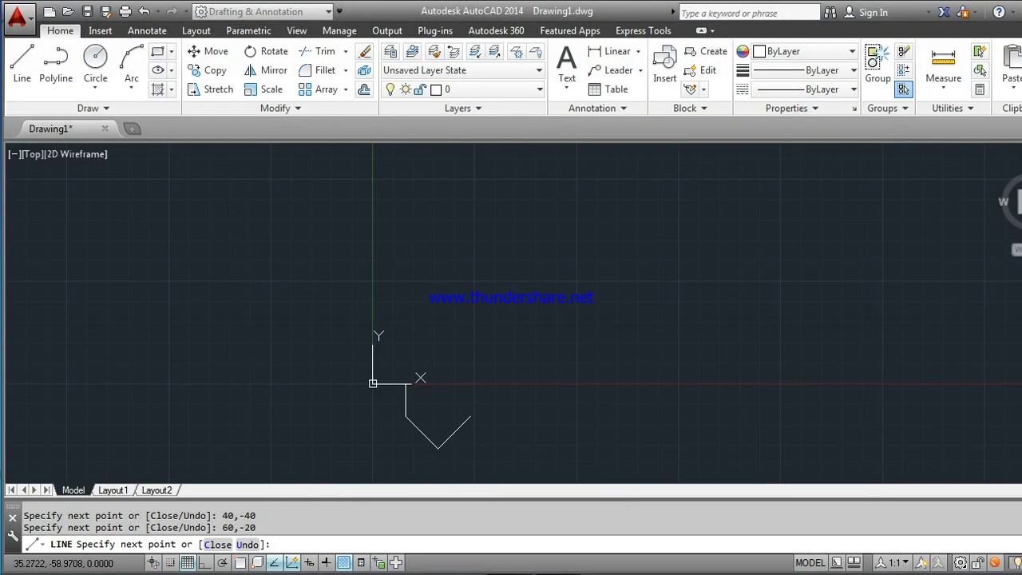
text(60,0)
key(Return)
key(alt+Tab)
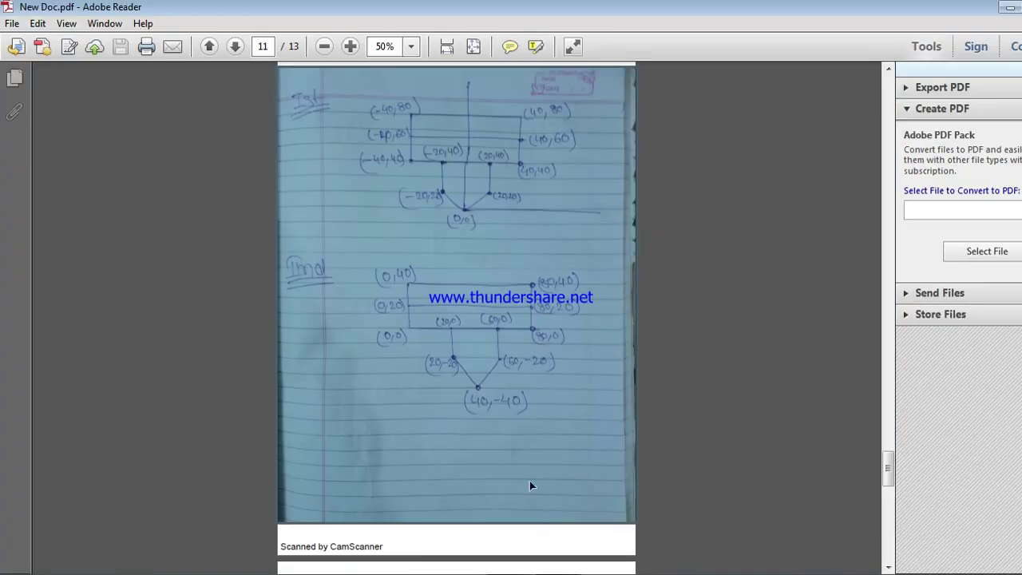
Step: Continue the outline across to 80,0 and up the right edge to 80,40
key(alt+Tab)
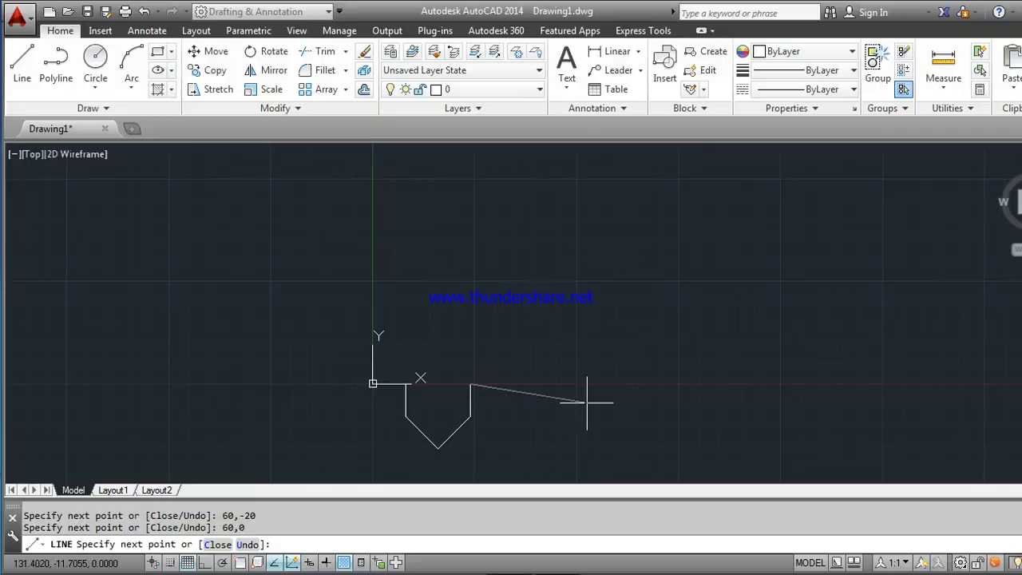
text(80,)
text(0)
key(Return)
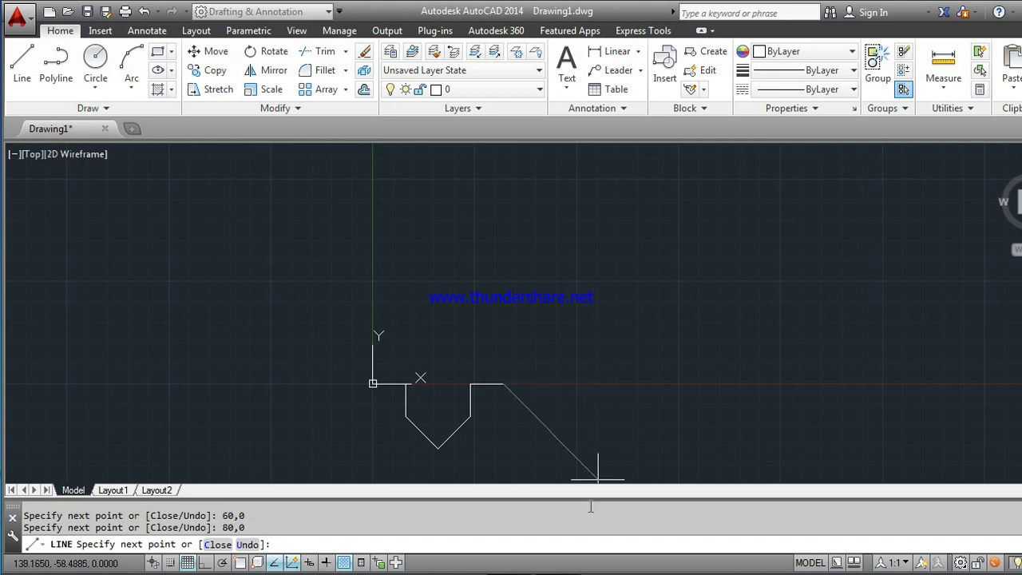
key(alt+Tab)
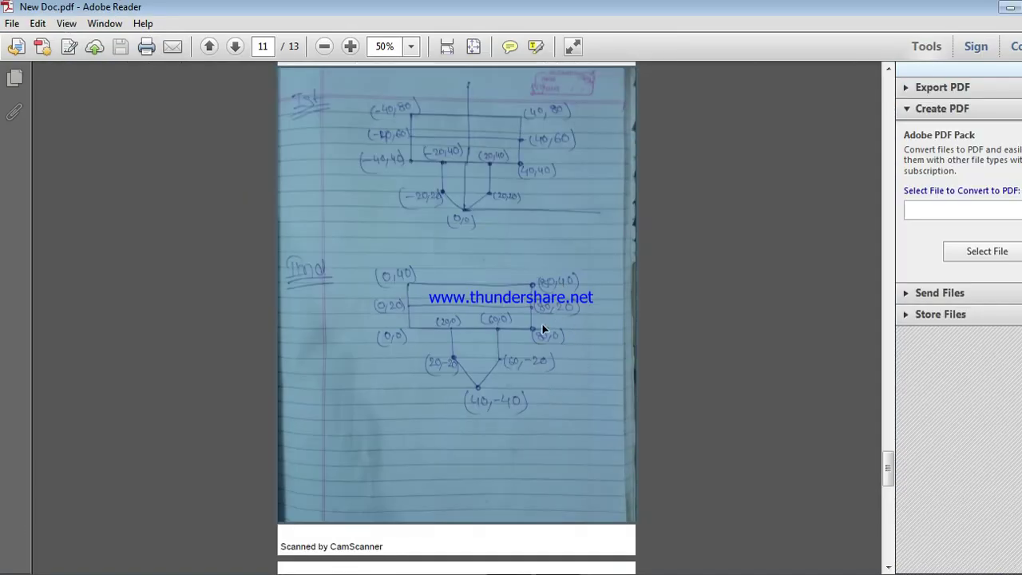
key(alt+Tab)
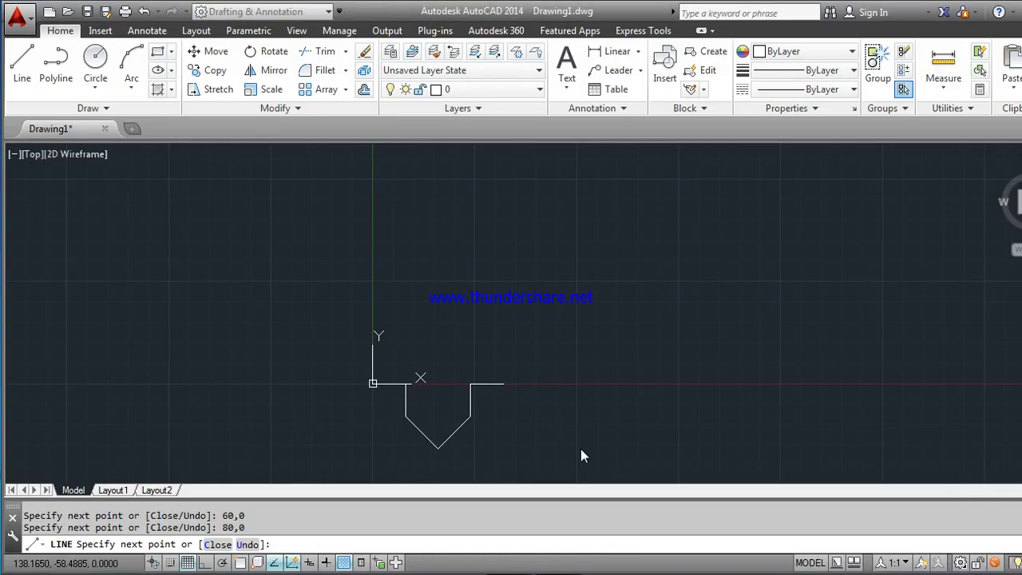
text(80)
text(,40)
key(Return)
Step: Close the outline across to 0,40 and down to 0,0, then end the line command
key(alt+Tab)
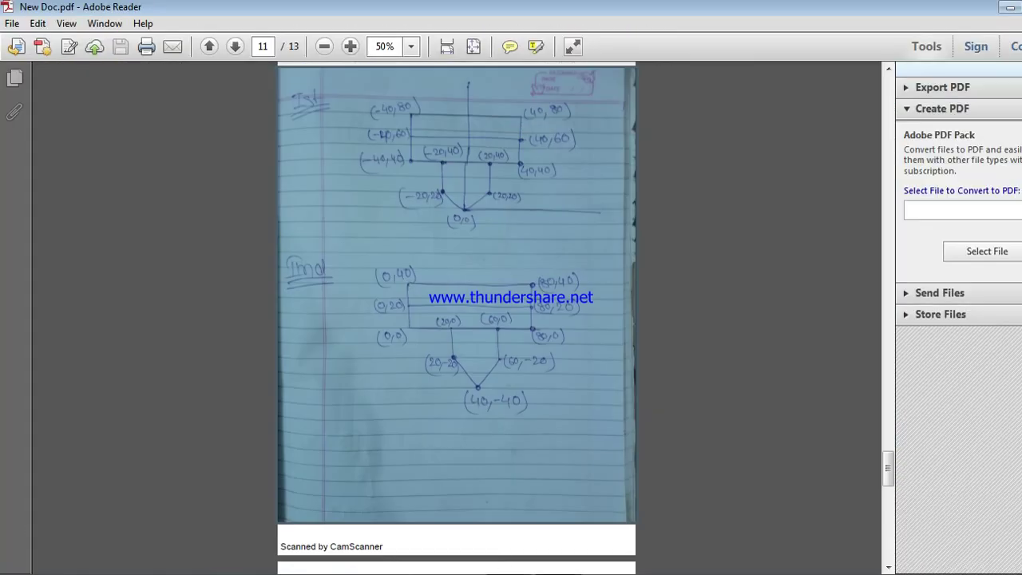
key(alt+Tab)
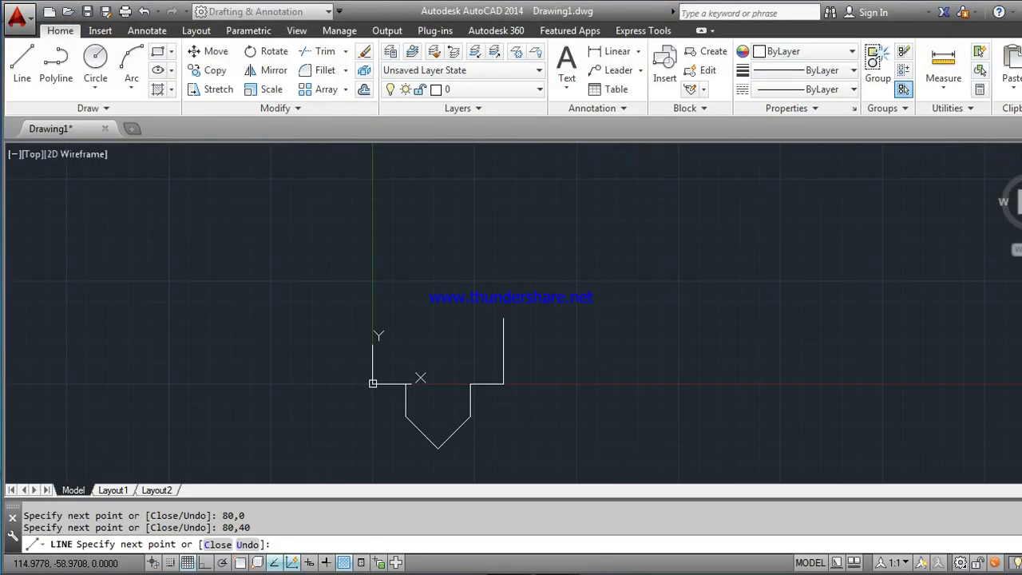
text(0,40)
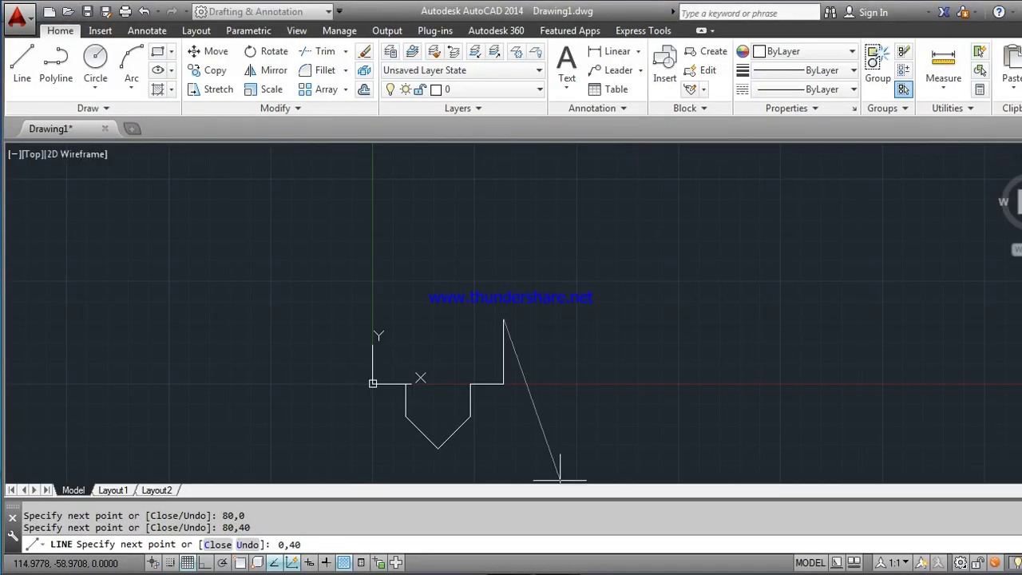
key(Return)
key(alt+Tab)
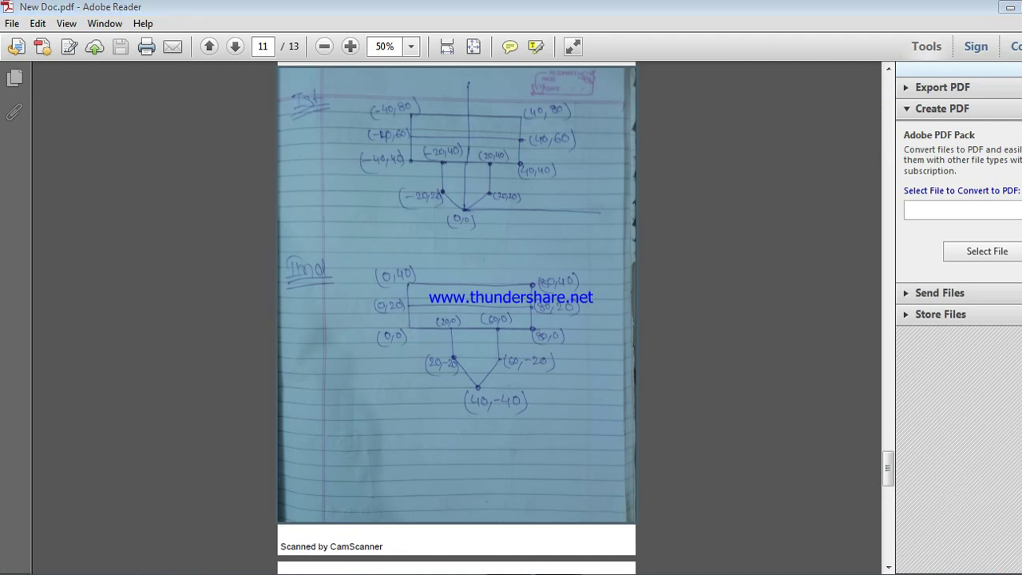
key(alt+Tab)
text(0,)
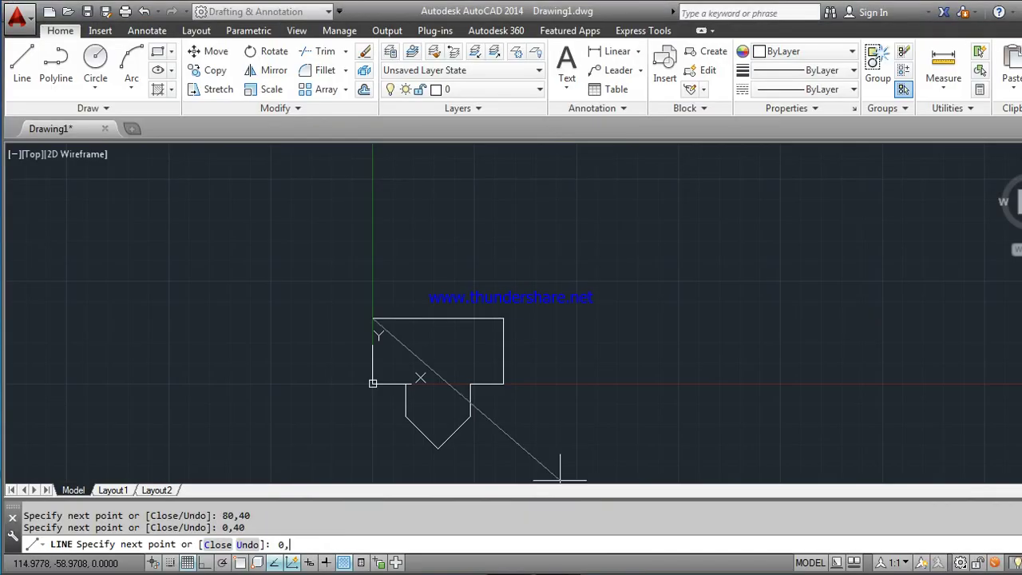
text(0)
key(Return)
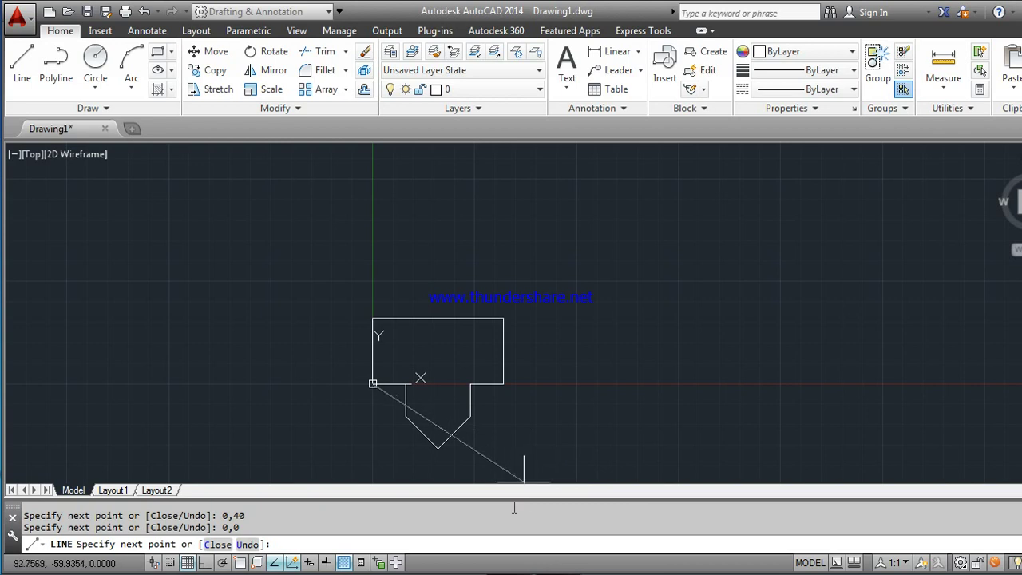
key(Escape)
key(alt+Tab)
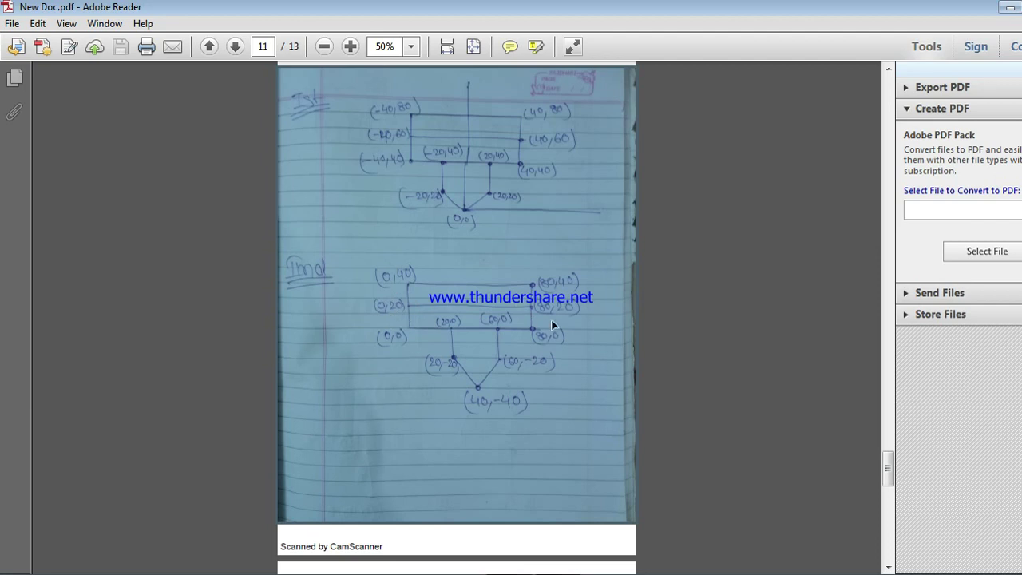
Step: Draw a horizontal divider line from 0,20 to 80,20
key(alt+Tab)
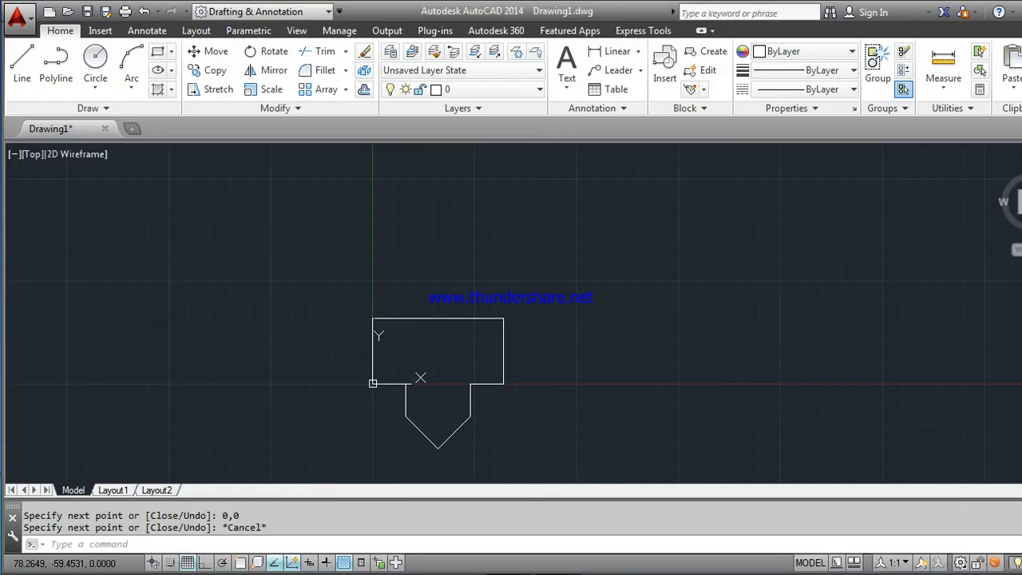
text(l)
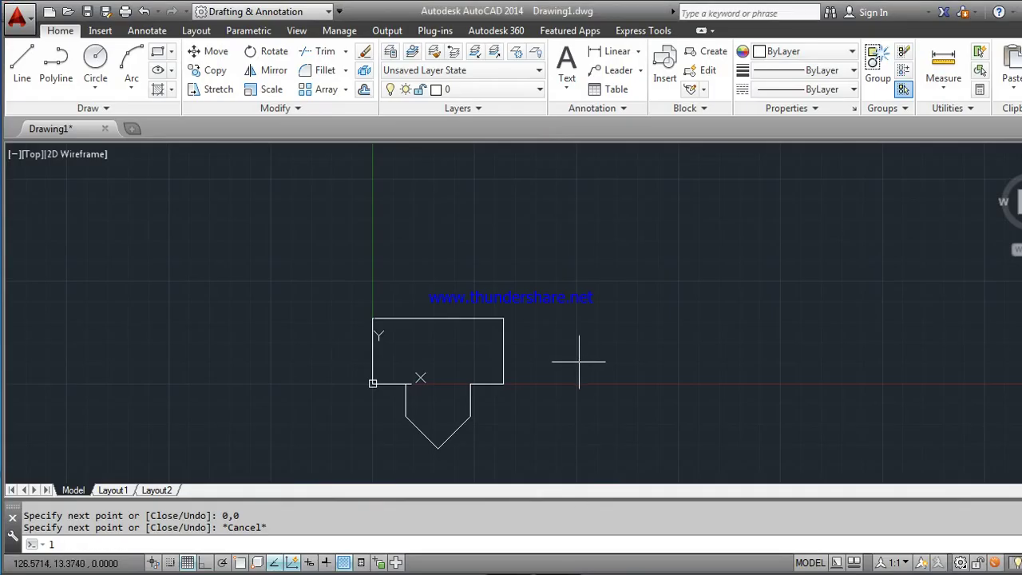
key(Return)
text(0,20)
key(Return)
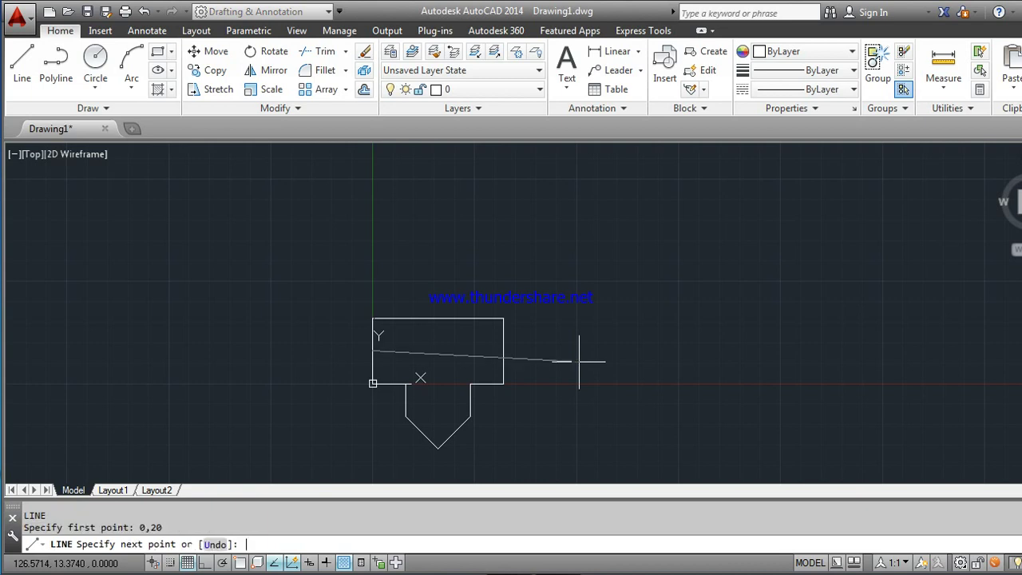
text(80,20)
key(Return)
key(Escape)
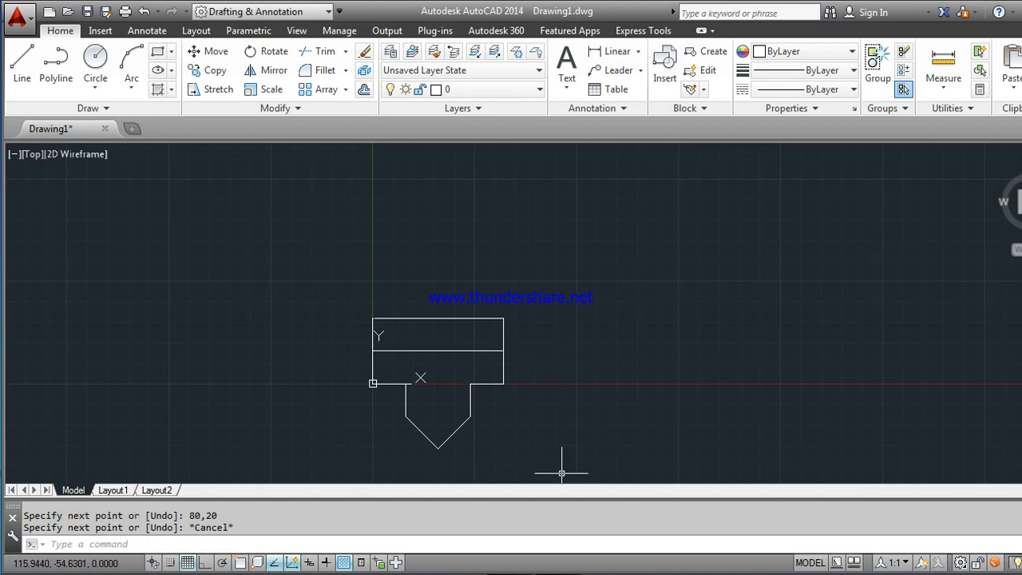
key(alt+Tab)
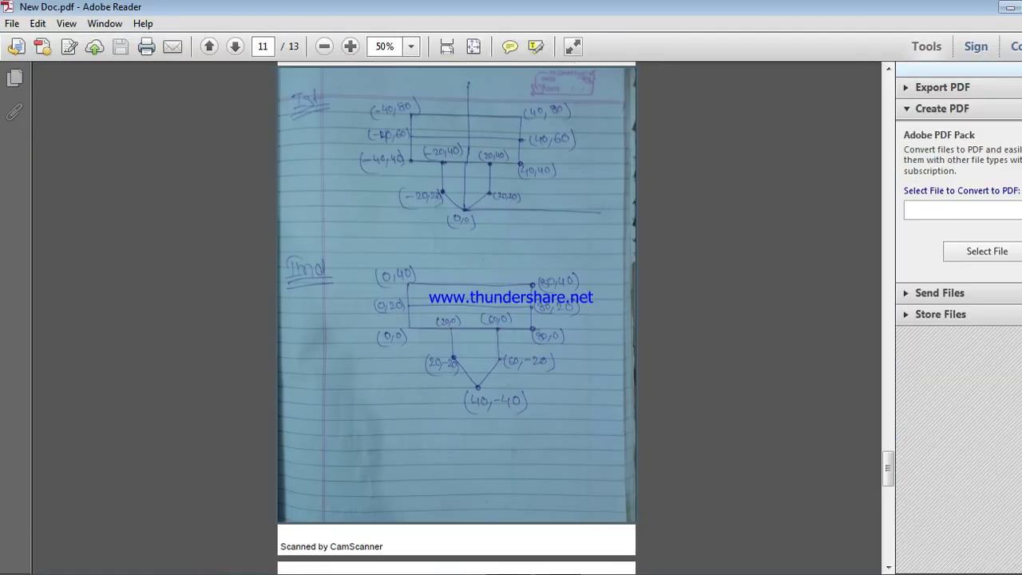
Step: Draw a line from 20,0 to 60,0 across the top of the notch
key(alt+Tab)
text(l)
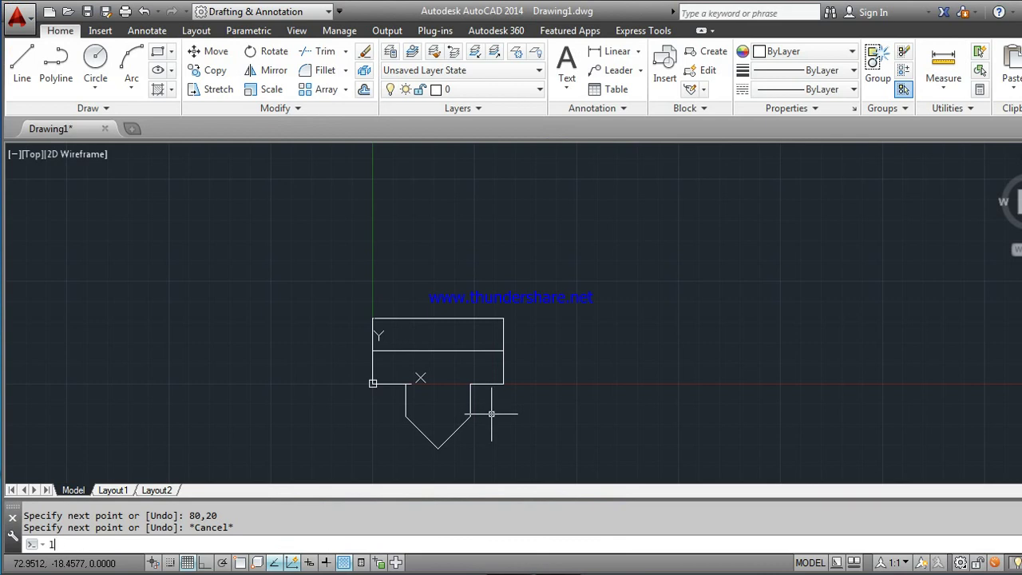
key(Return)
text(20,0)
key(Return)
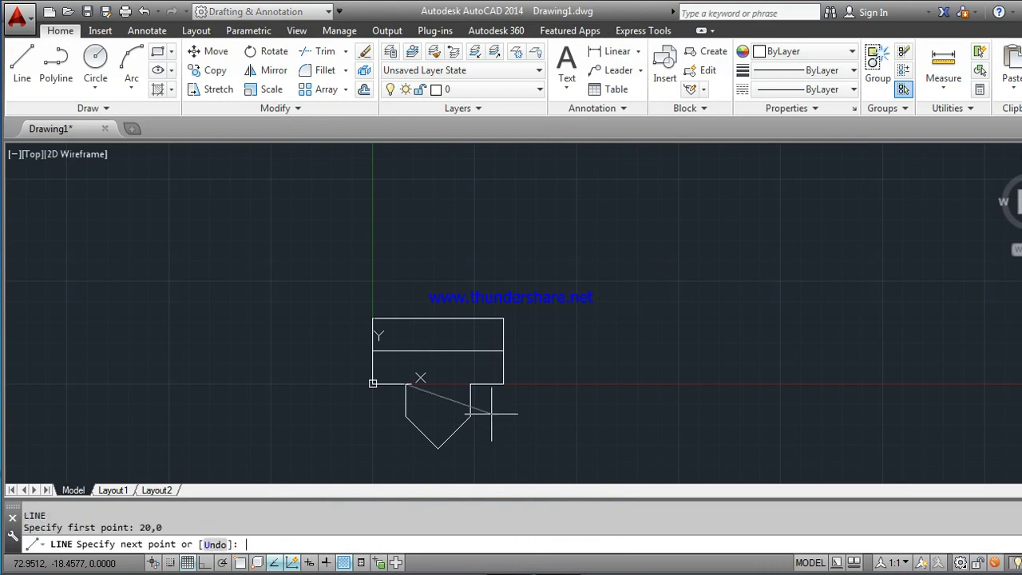
text(6)
text(0,0)
key(Return)
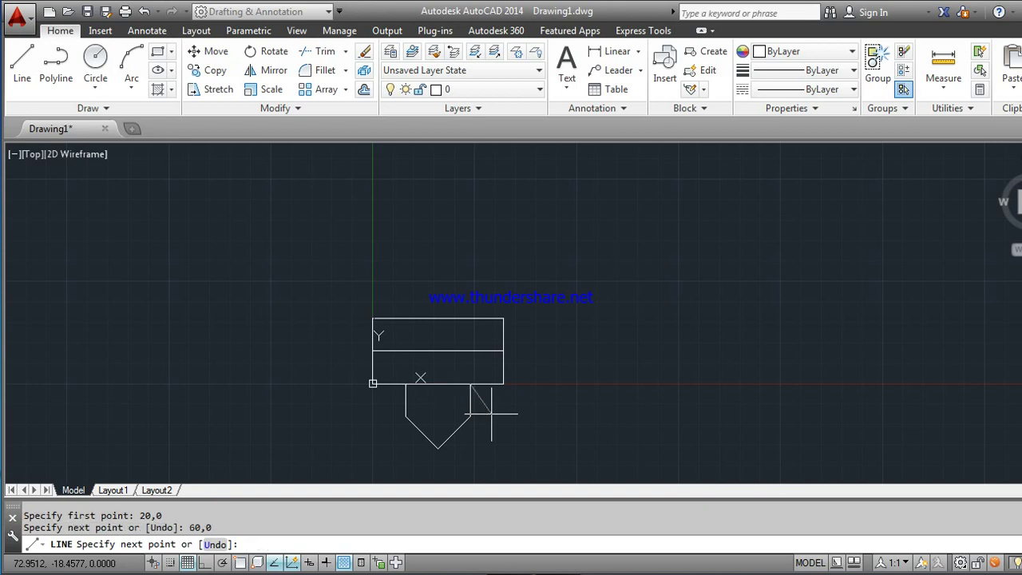
key(Escape)
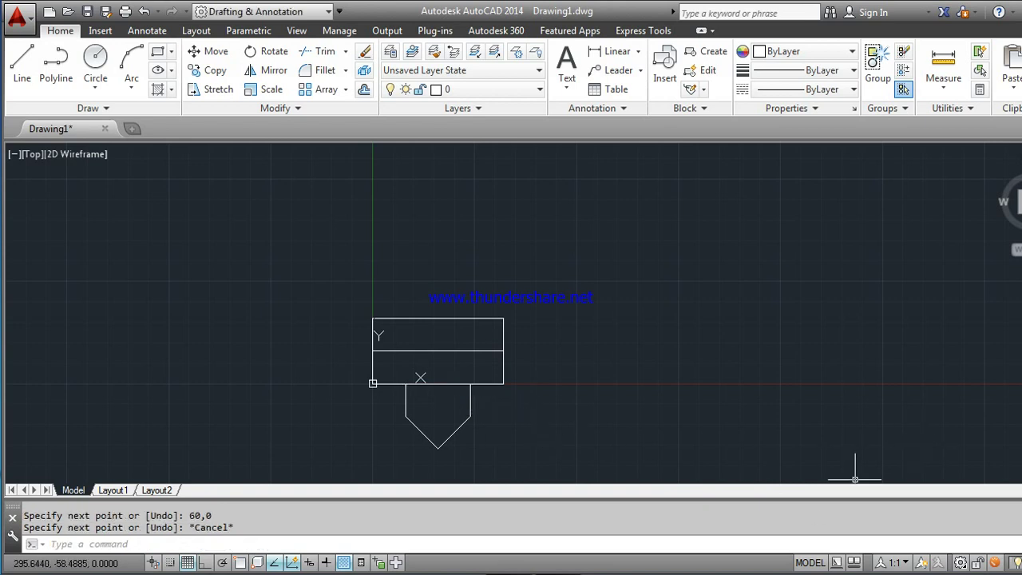
key(alt+Tab)
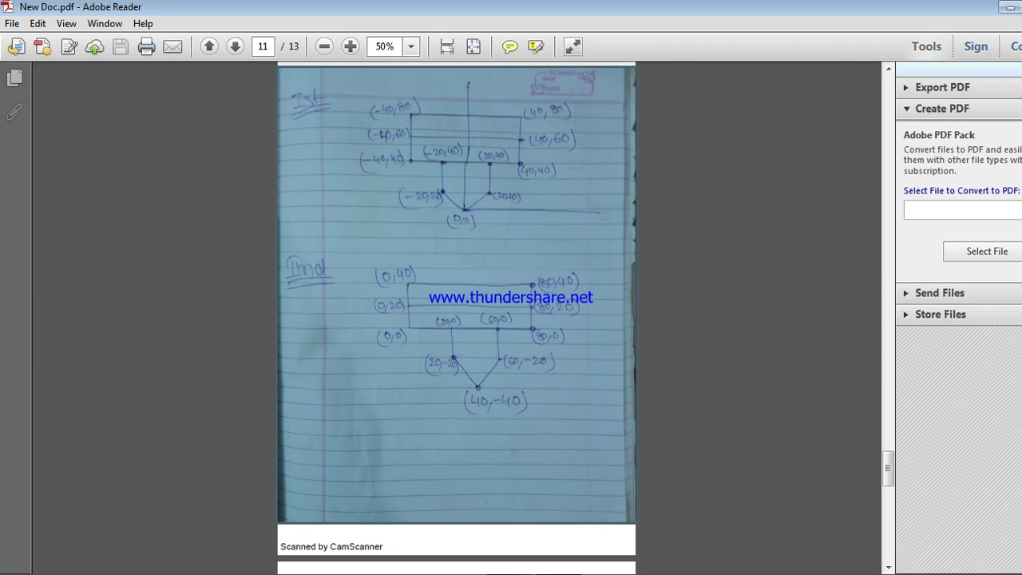
Step: Scroll the scanned notes down to page 12's Relative Coordinate rectangle sketches
key(alt+Tab)
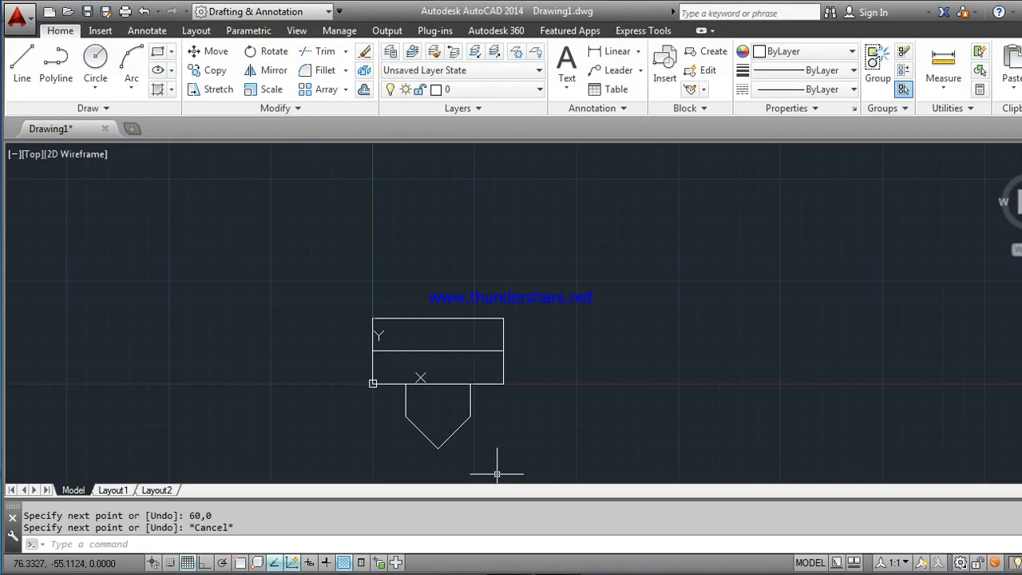
key(alt+Tab)
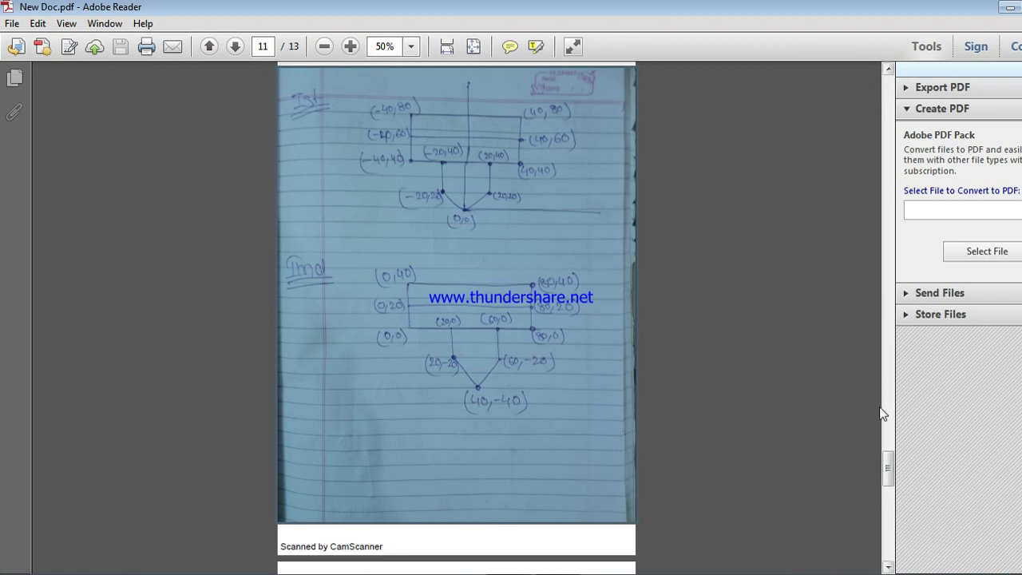
drag(888, 467, 889, 499)
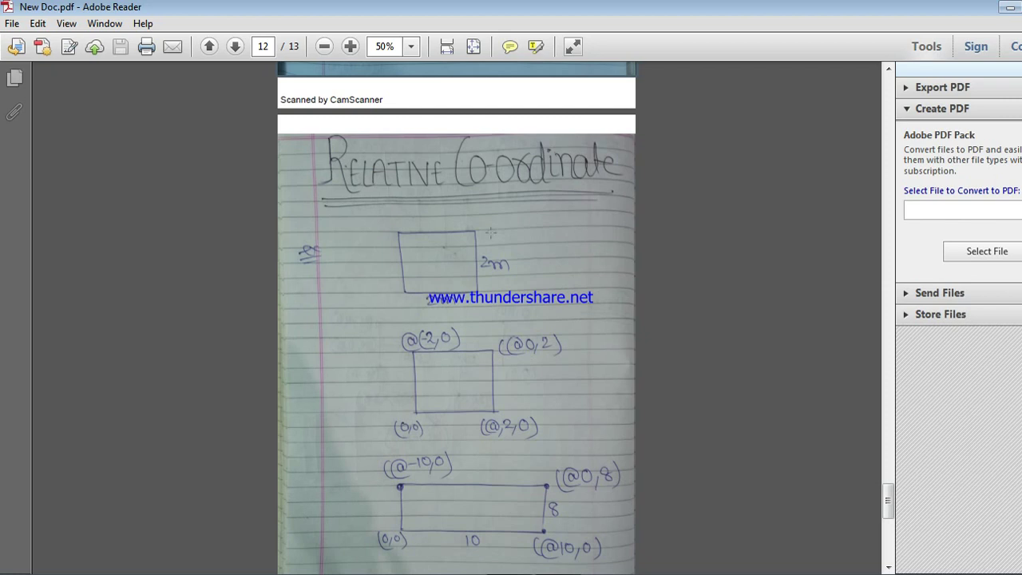
click(468, 300)
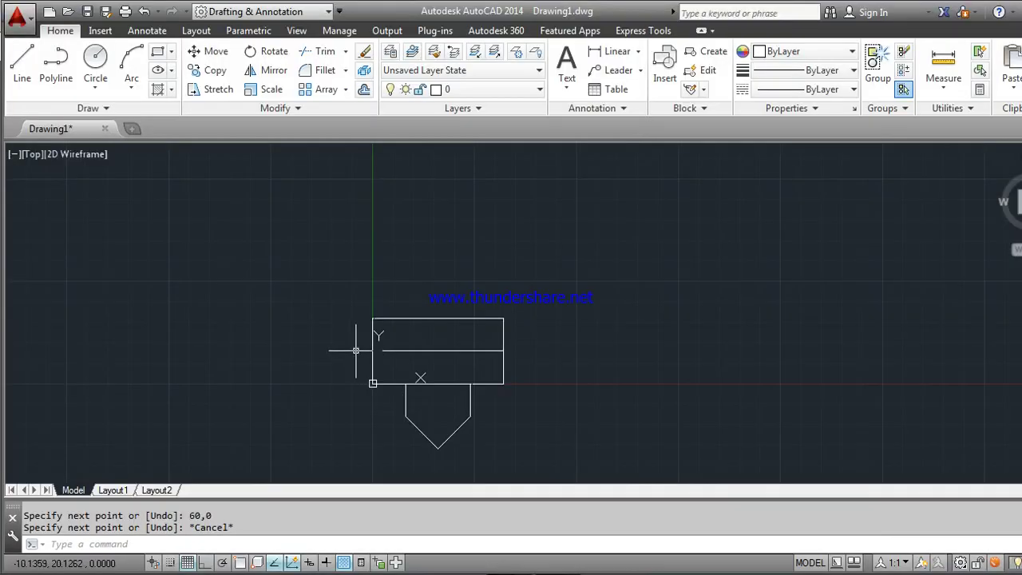
Step: Erase the old V-notched outline using a window selection
click(361, 293)
click(559, 474)
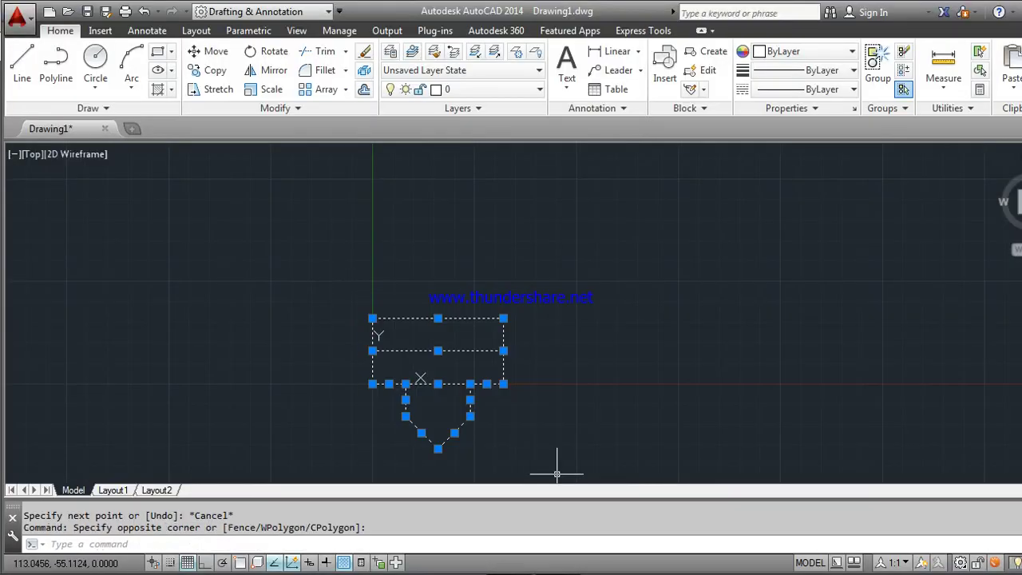
key(Delete)
Step: Start a line at 0,0 and draw a 2-unit bottom edge to @2,0
text(1)
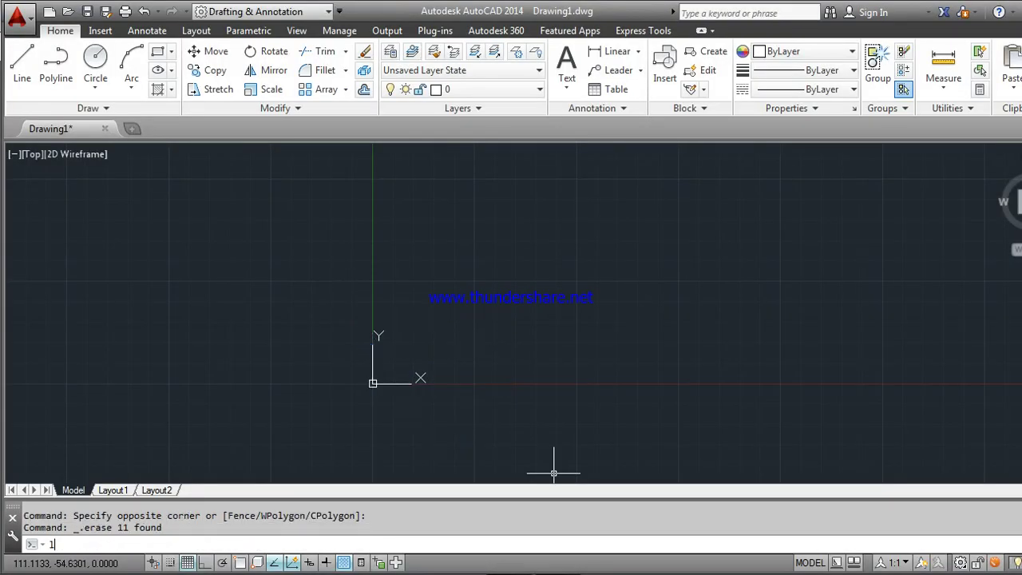
key(Return)
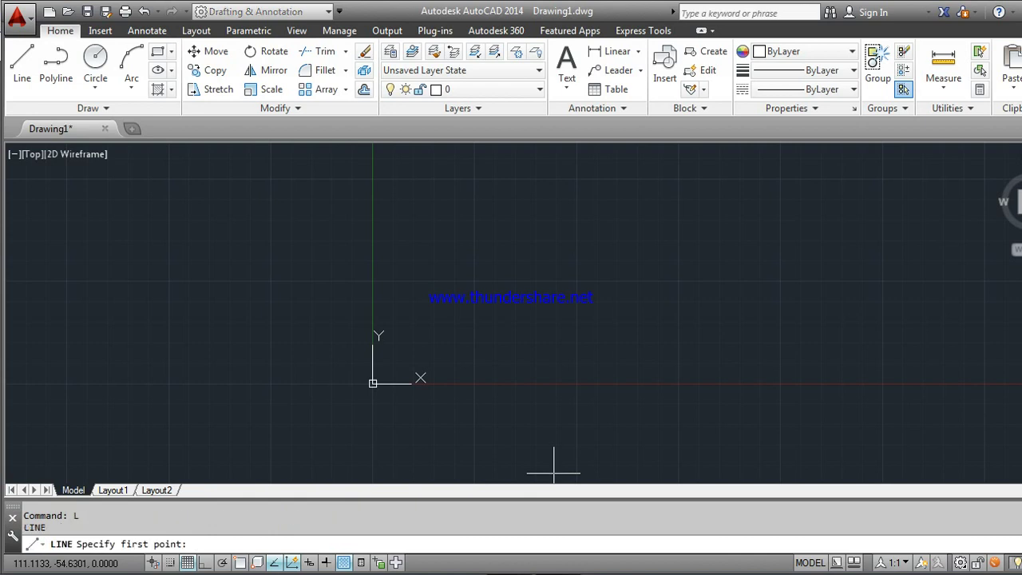
text( 0,0)
key(Return)
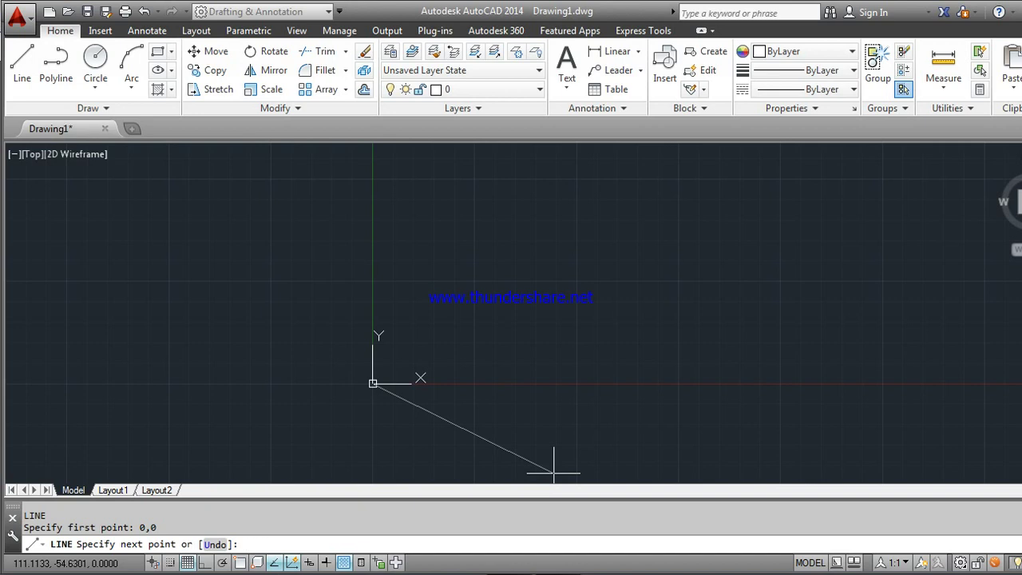
text(@)
text(2,0)
key(Return)
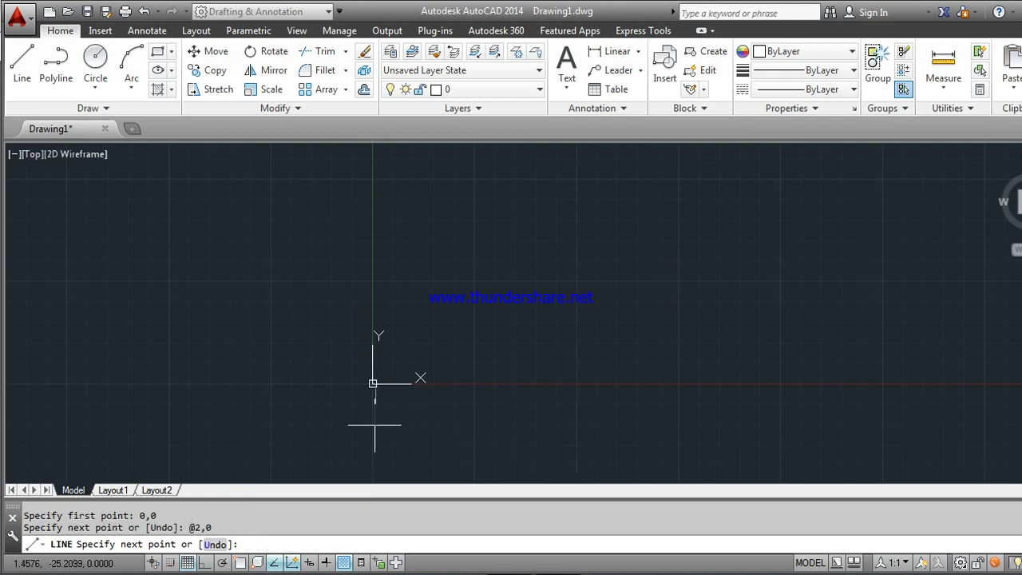
mouse_move(375, 426)
middle_down()
mouse_move(251, 189)
mouse_move(306, 396)
middle_up()
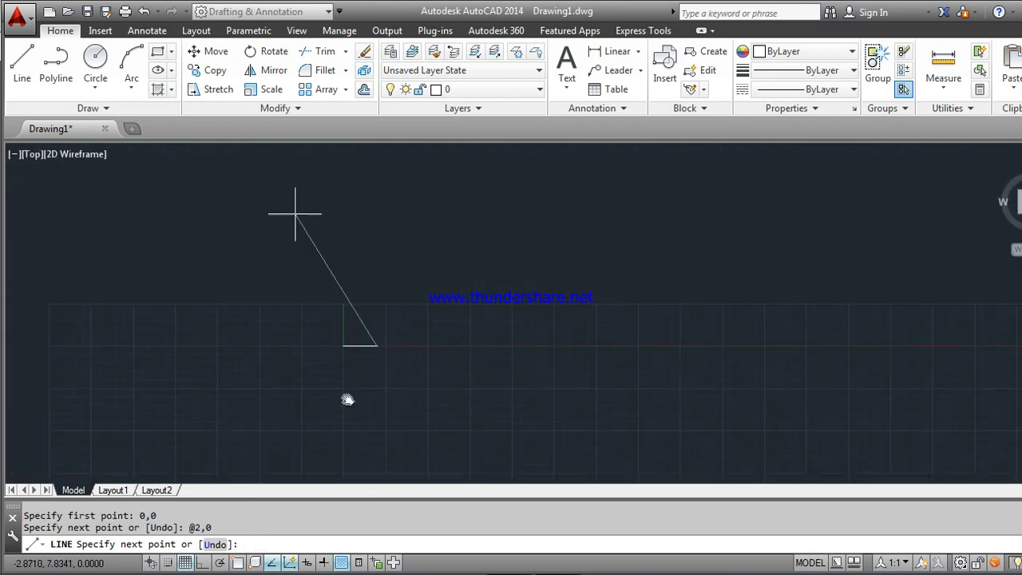
scroll(307, 396, up, 5)
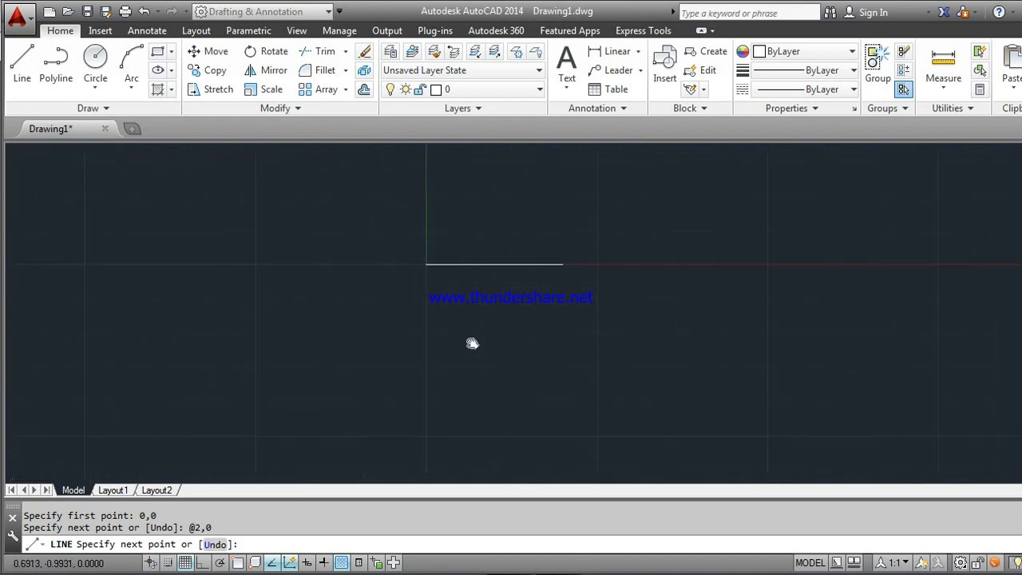
middle_drag(455, 308, 380, 424)
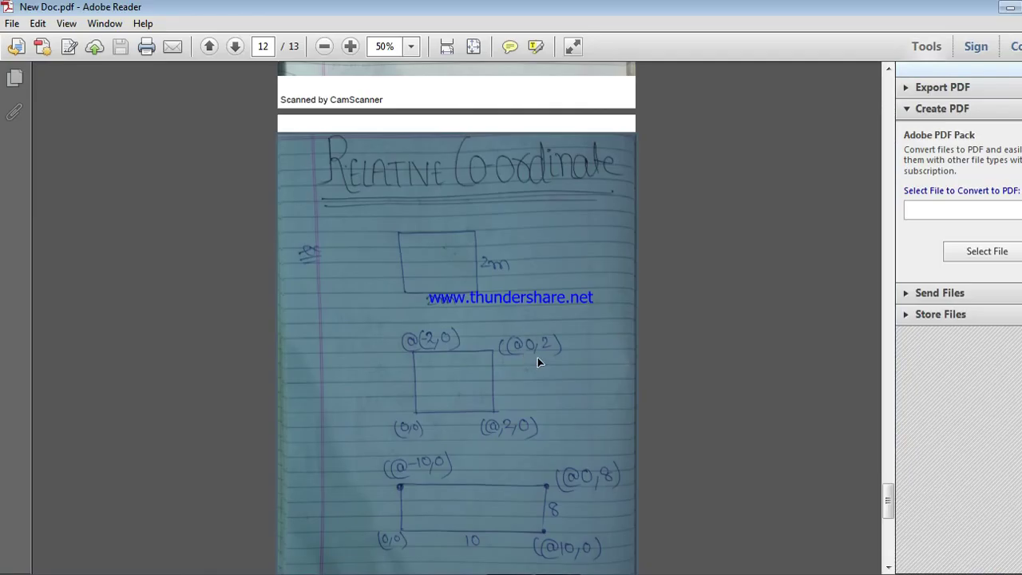
Step: Finish the square with @0,2, @-2,0 and back to 0,0, then end the line
key(alt+Tab)
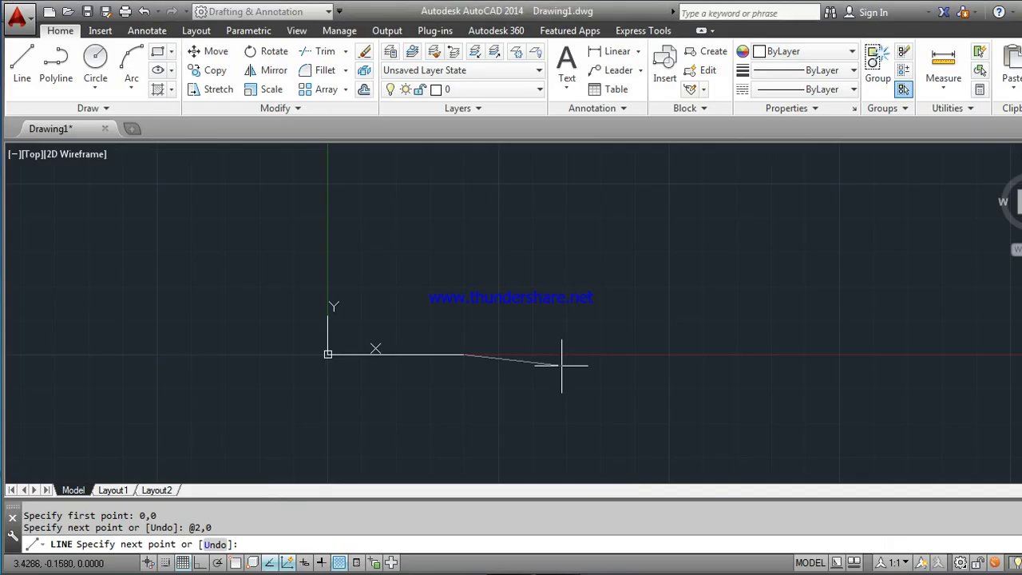
text(@)
text(0,2)
key(Return)
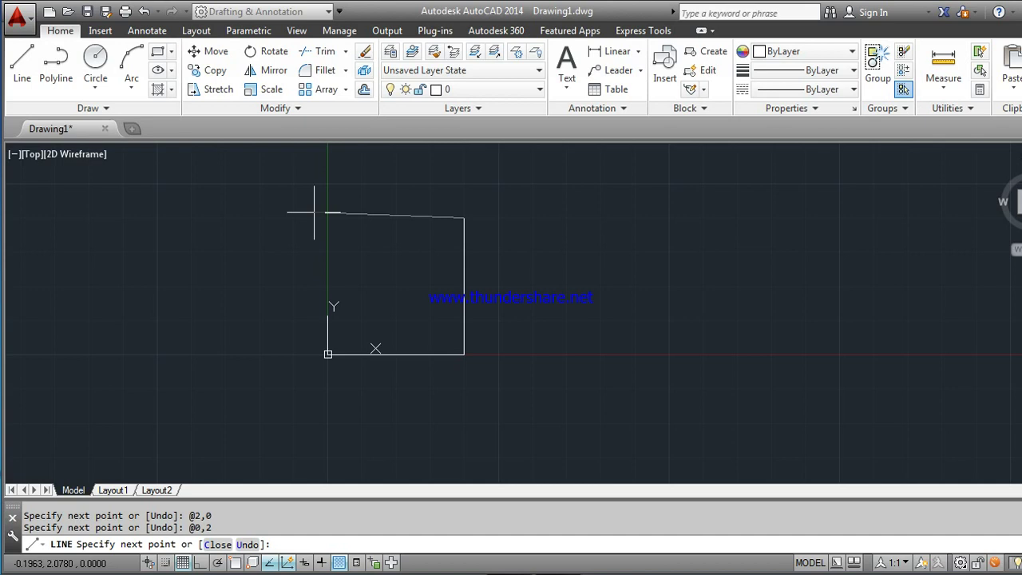
text(@-)
text(2,0)
key(Return)
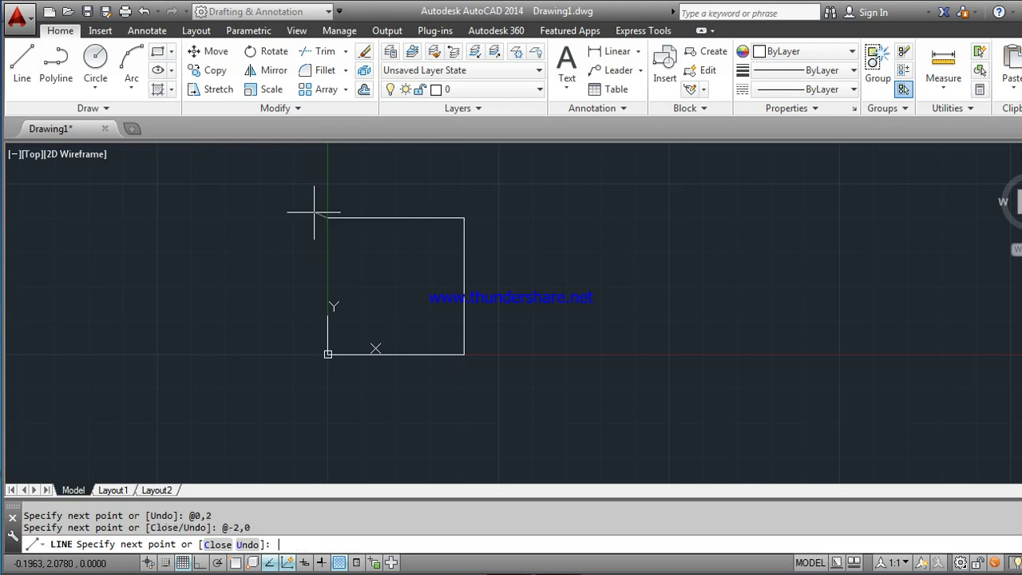
text(0)
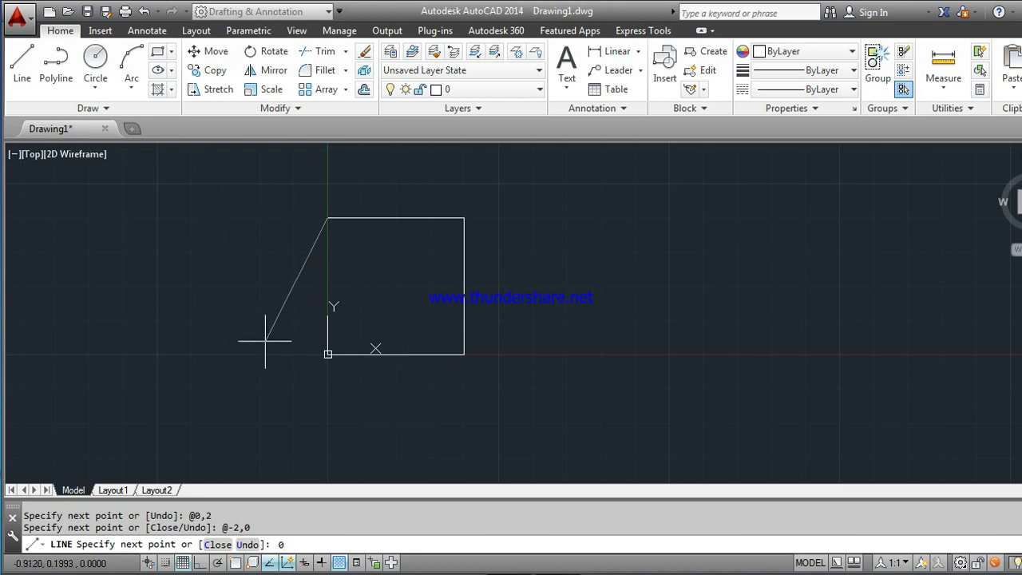
text(,0)
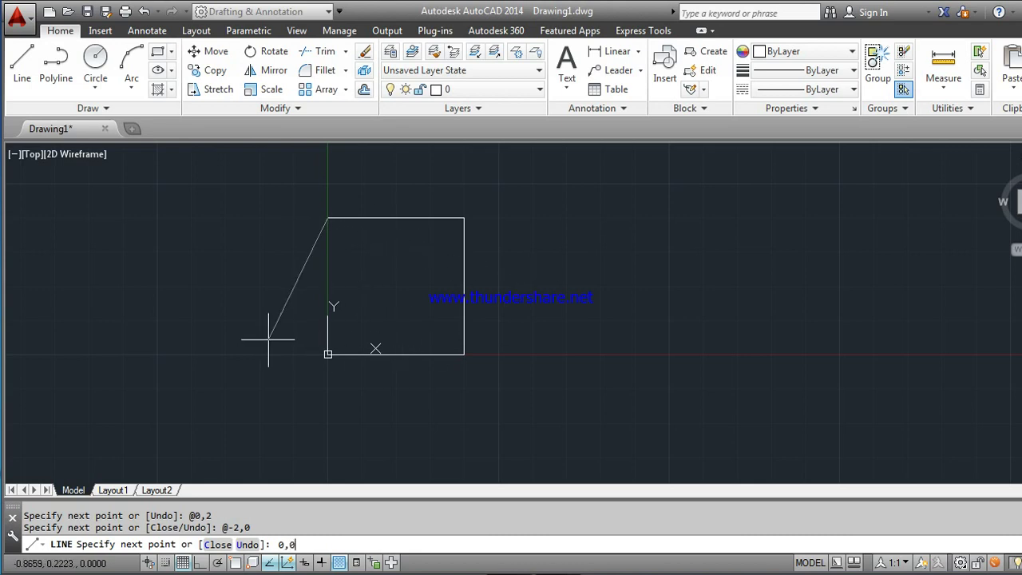
key(Return)
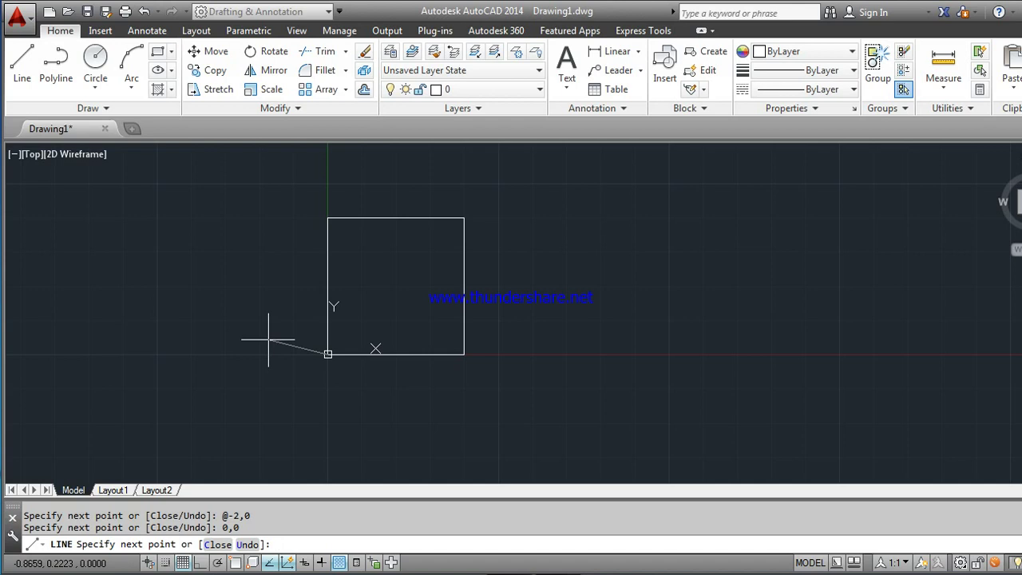
key(Escape)
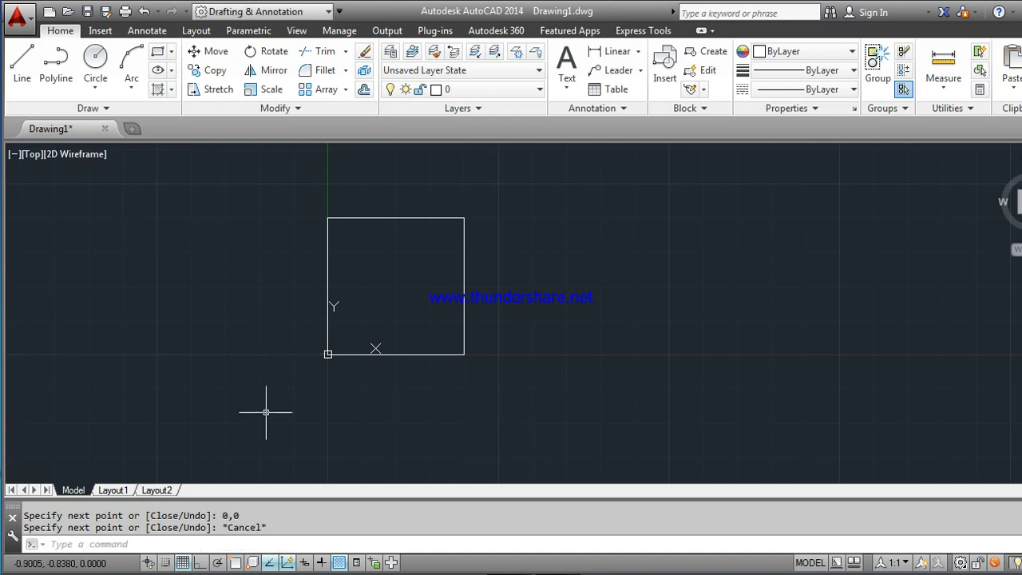
click(578, 568)
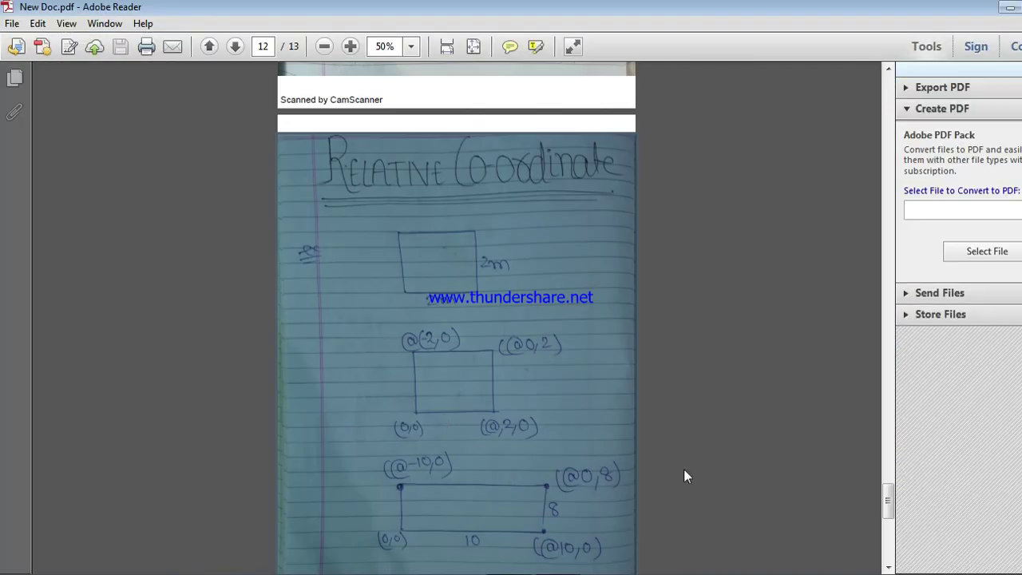
Step: Scroll the notes slightly to show the full Relative Coordinate page with the 10-by-8 rectangle
drag(887, 497, 888, 506)
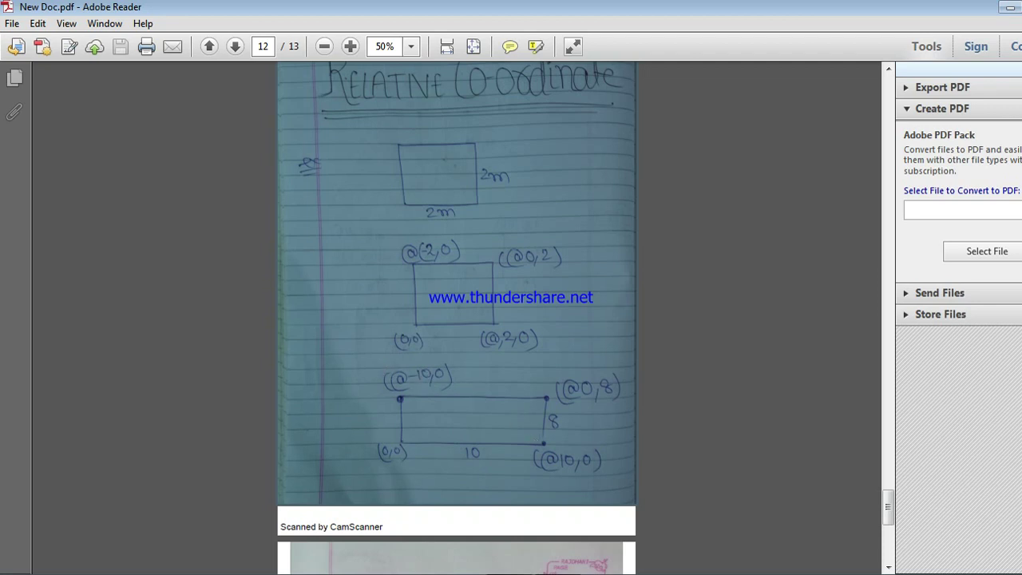
key(alt+Tab)
Step: Erase the 2-by-2 square using a window selection
click(334, 208)
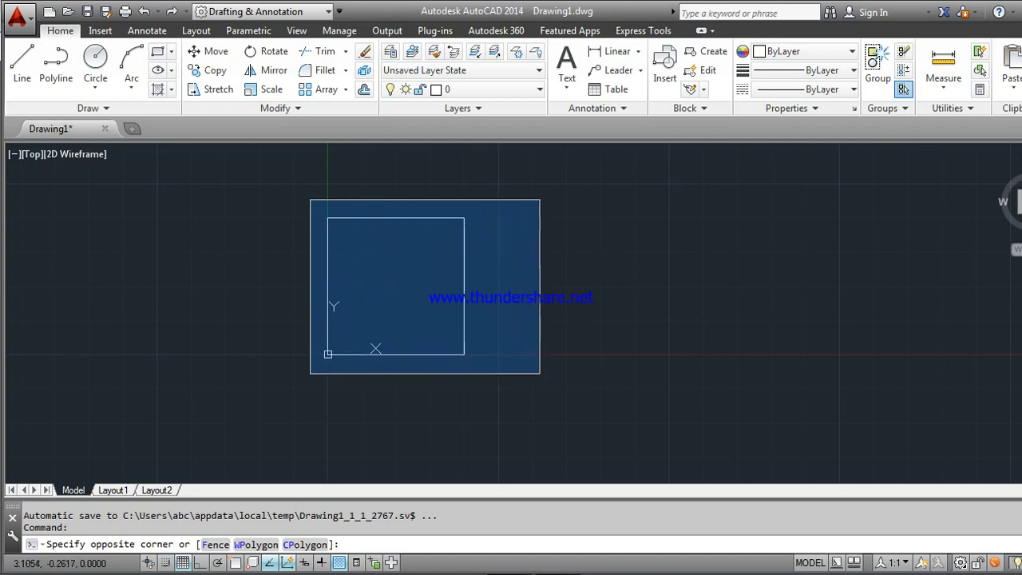
click(540, 377)
key(Delete)
text(l)
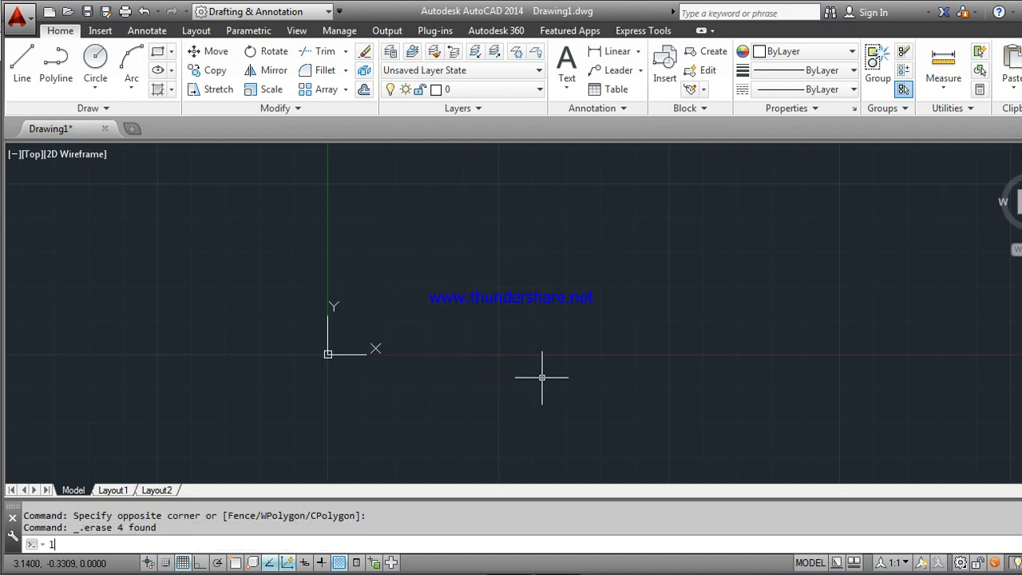
key(Return)
text(0,0)
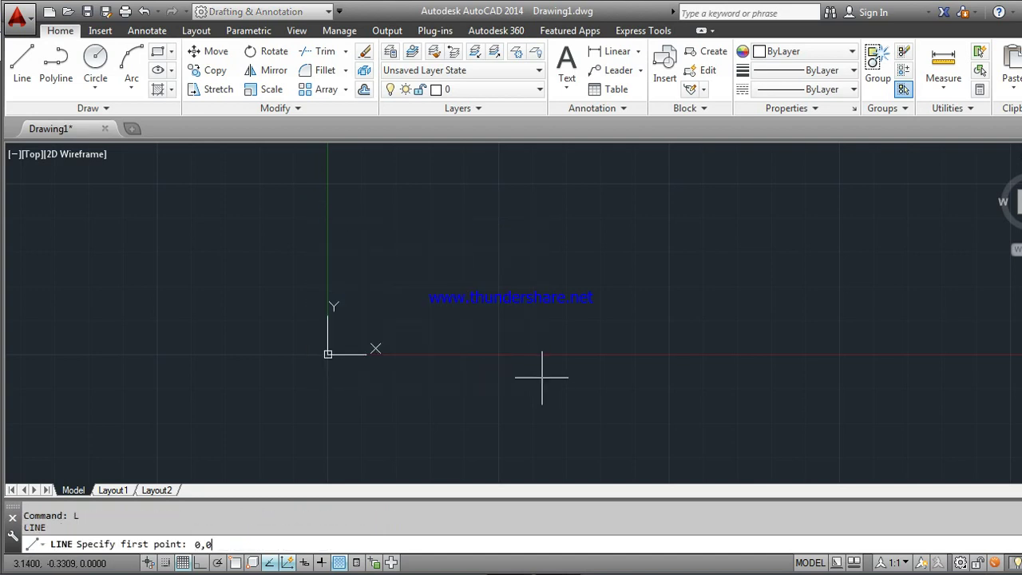
key(Return)
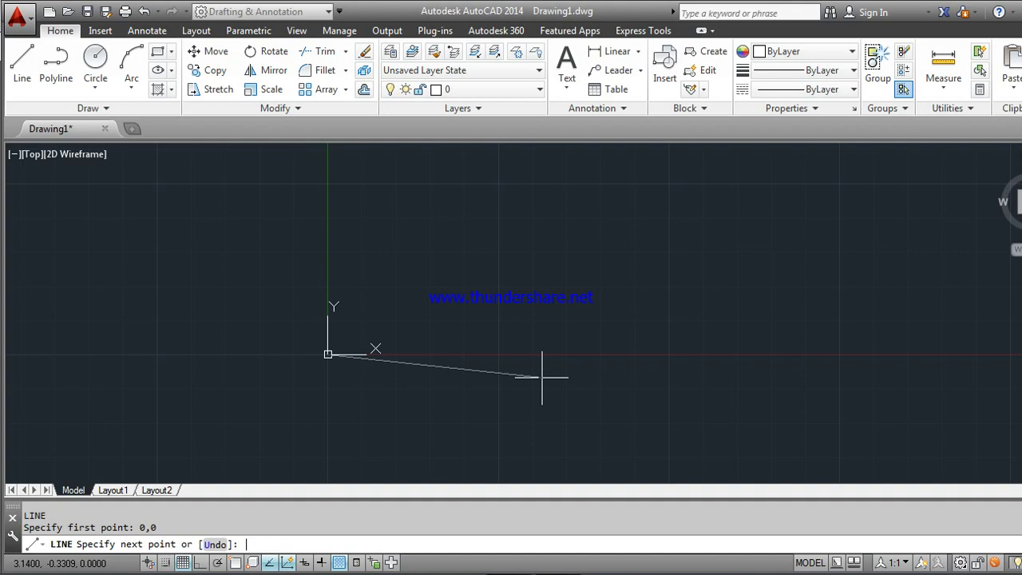
text(@10)
text(,0)
key(Return)
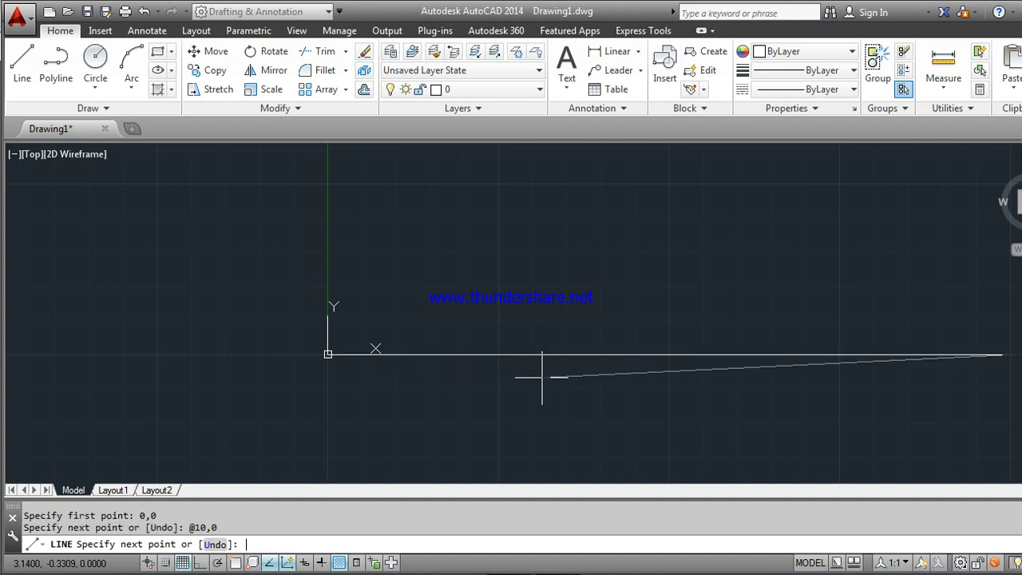
scroll(568, 352, down, 2)
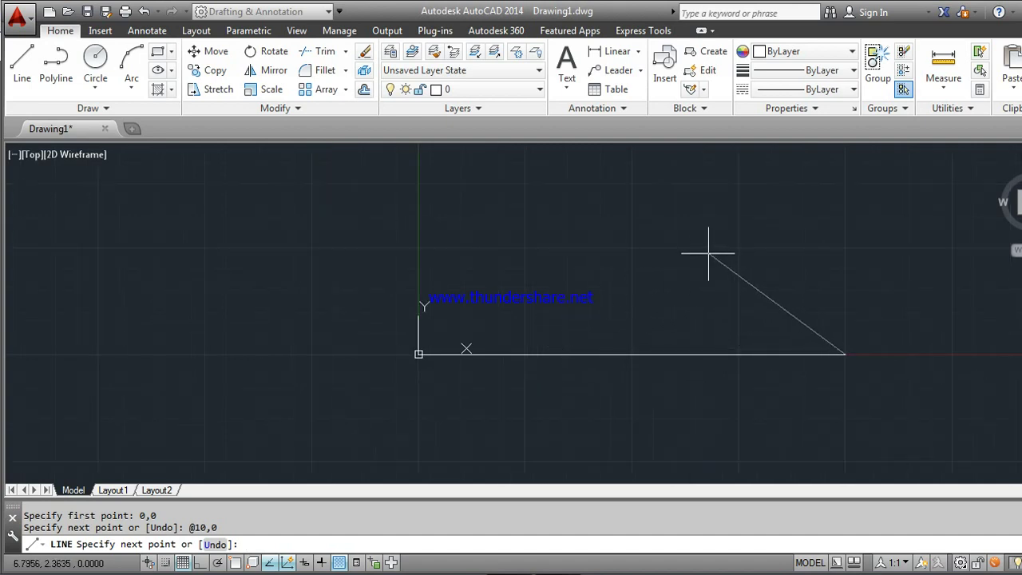
text(@)
text(0,8)
key(Return)
Step: Draw the @-10,0 top edge and close the rectangle back at 0,0
scroll(738, 238, down, 2)
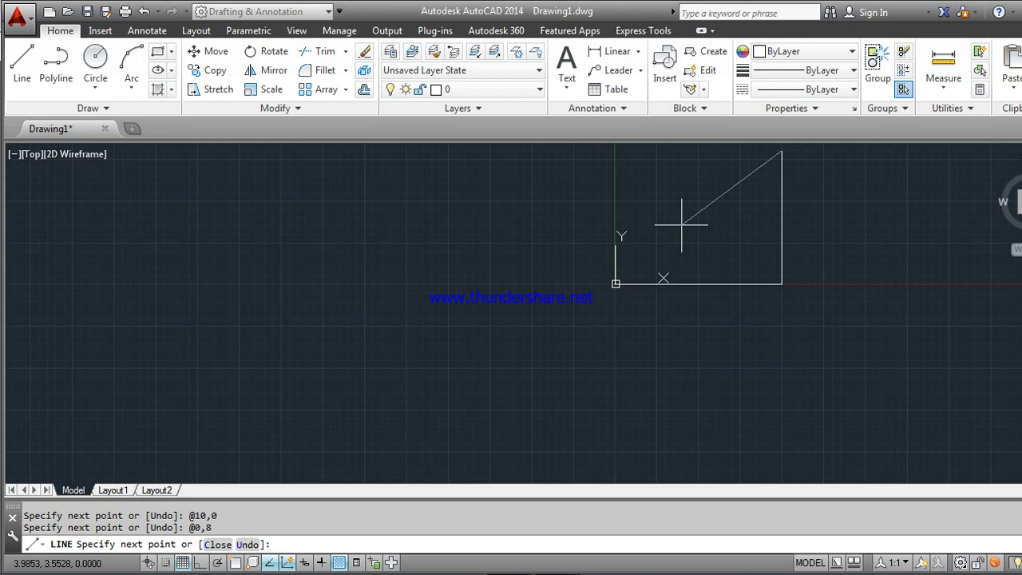
text(@-1)
text(0,0)
key(Return)
key(Return)
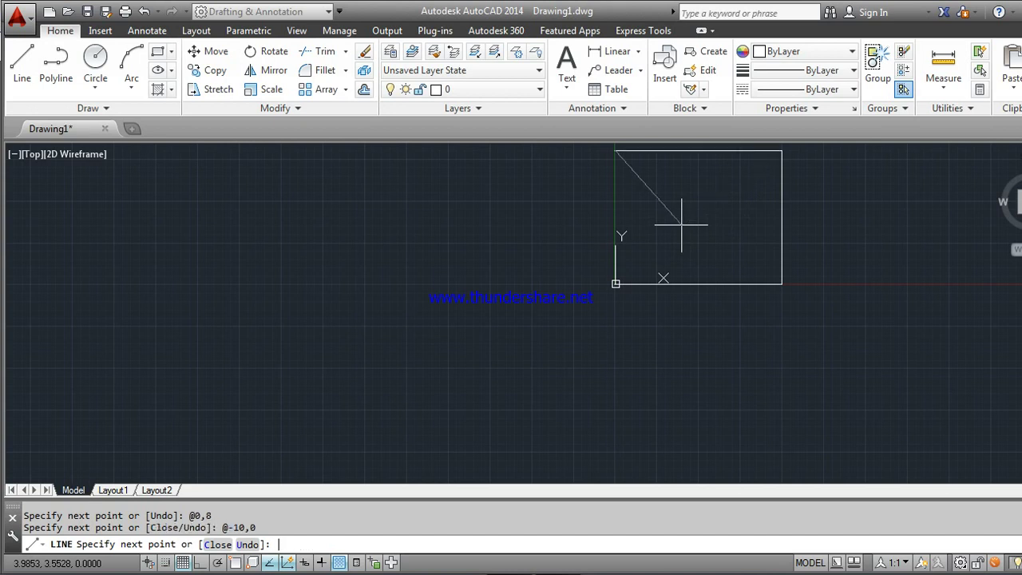
text(0,0)
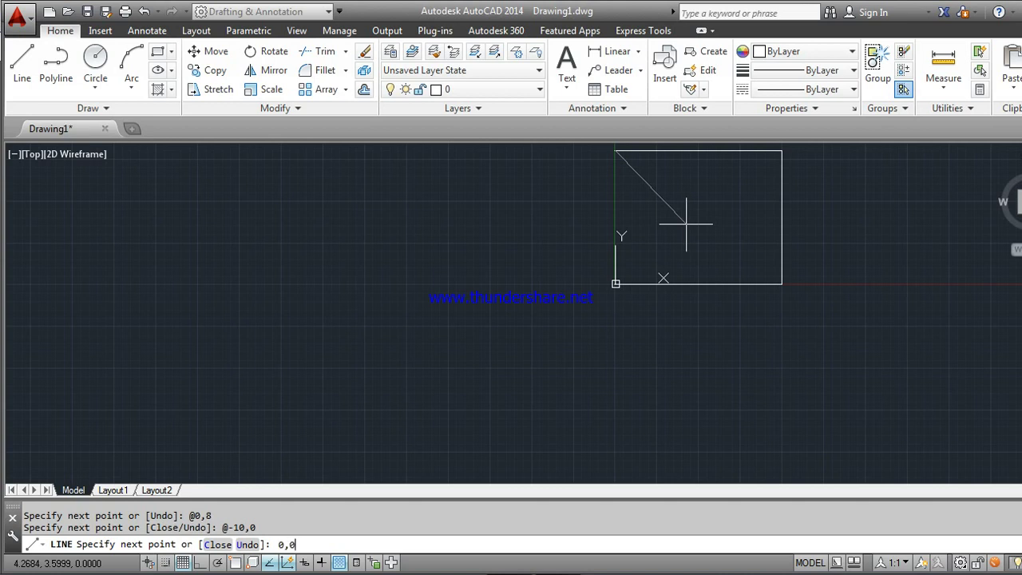
key(Return)
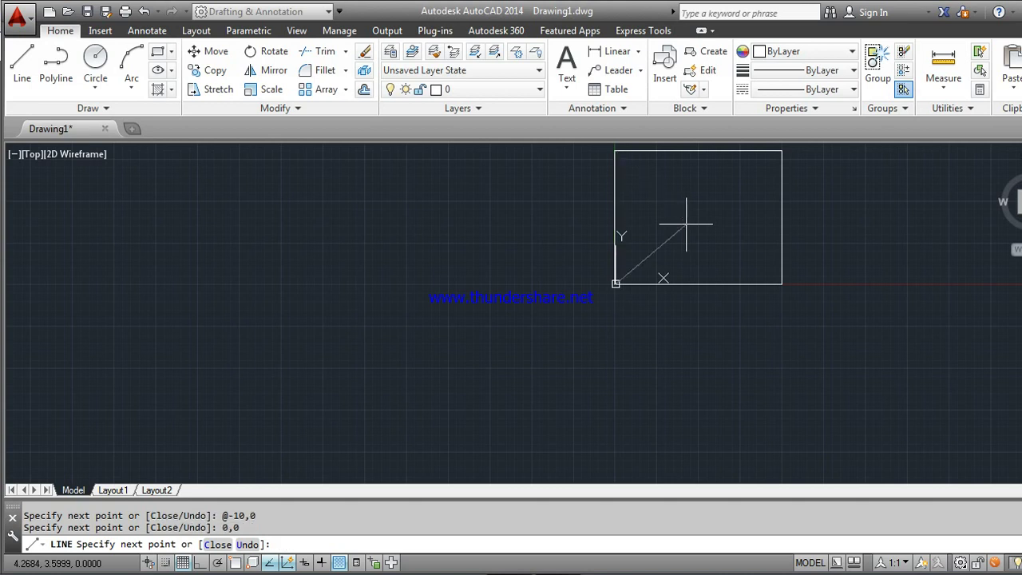
key(Escape)
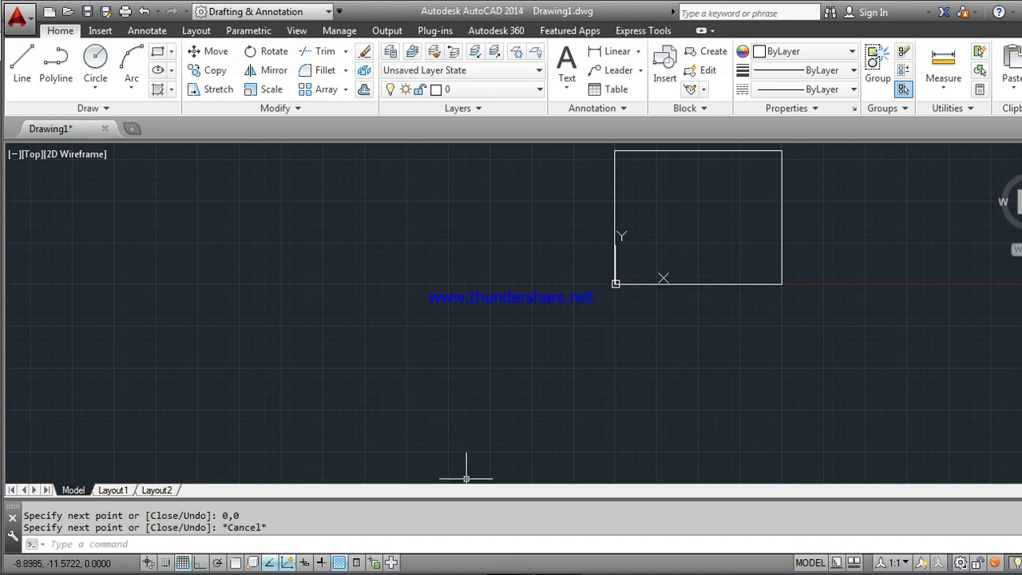
key(alt+Tab)
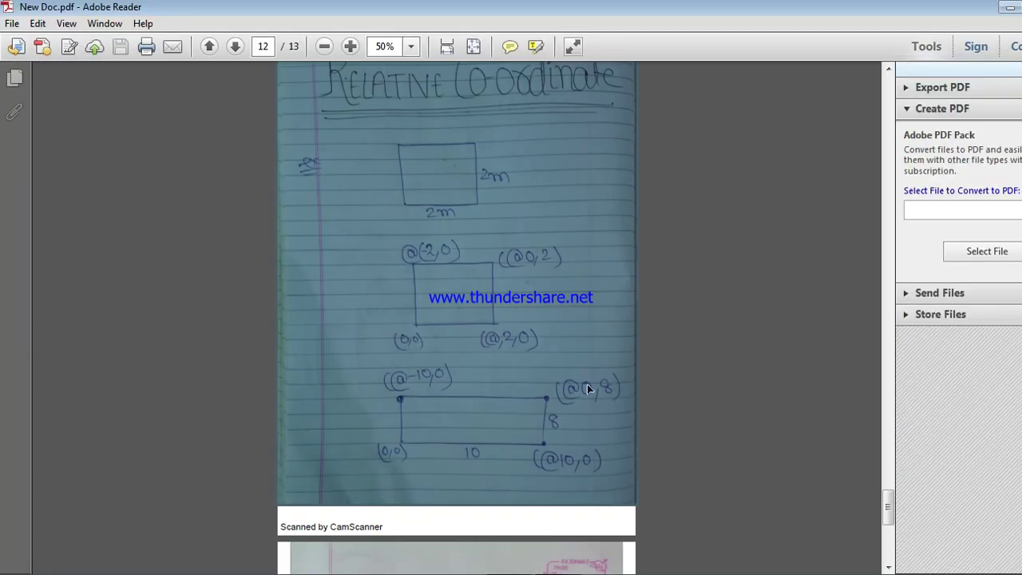